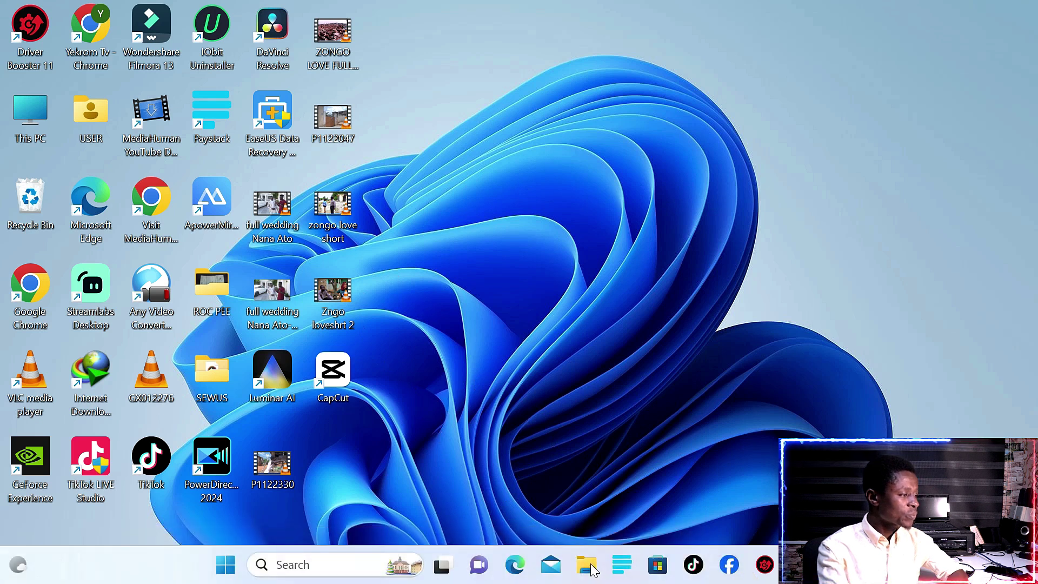
- Browse This PC to PortableSSD (J:) and open its System Volume Information folder
click(586, 565)
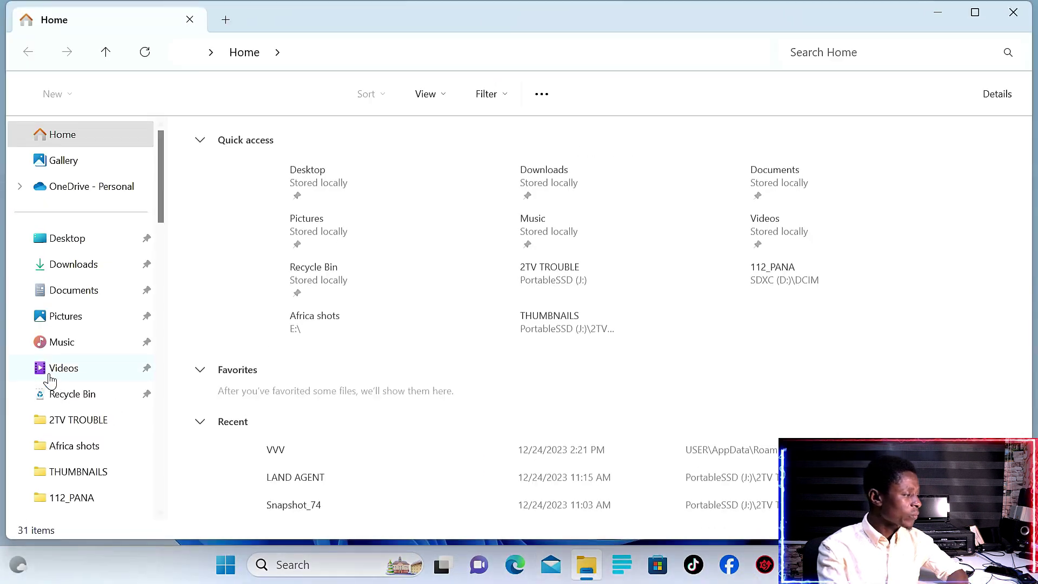
scroll(65, 270, down, 2)
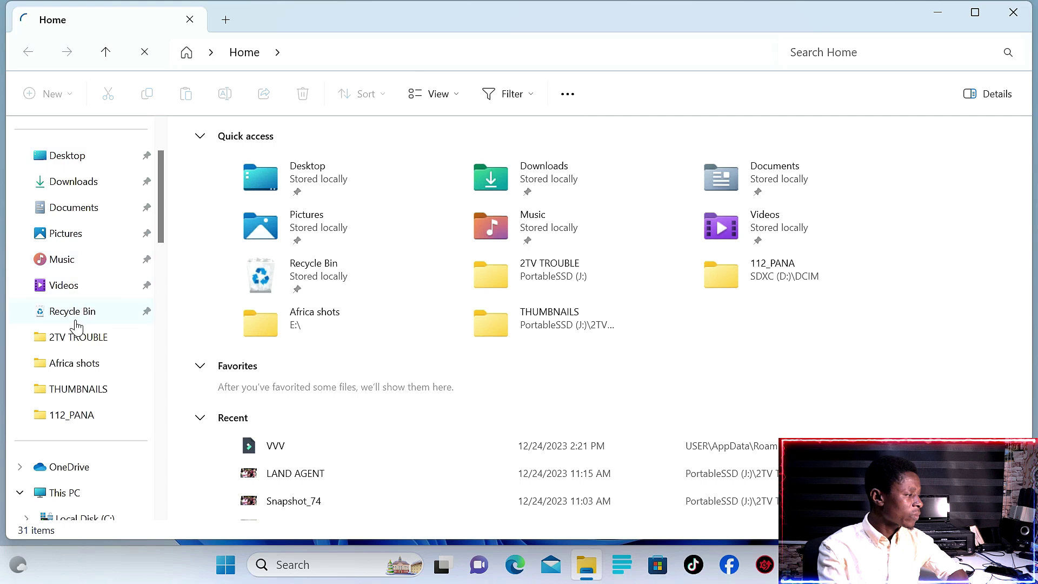
click(59, 496)
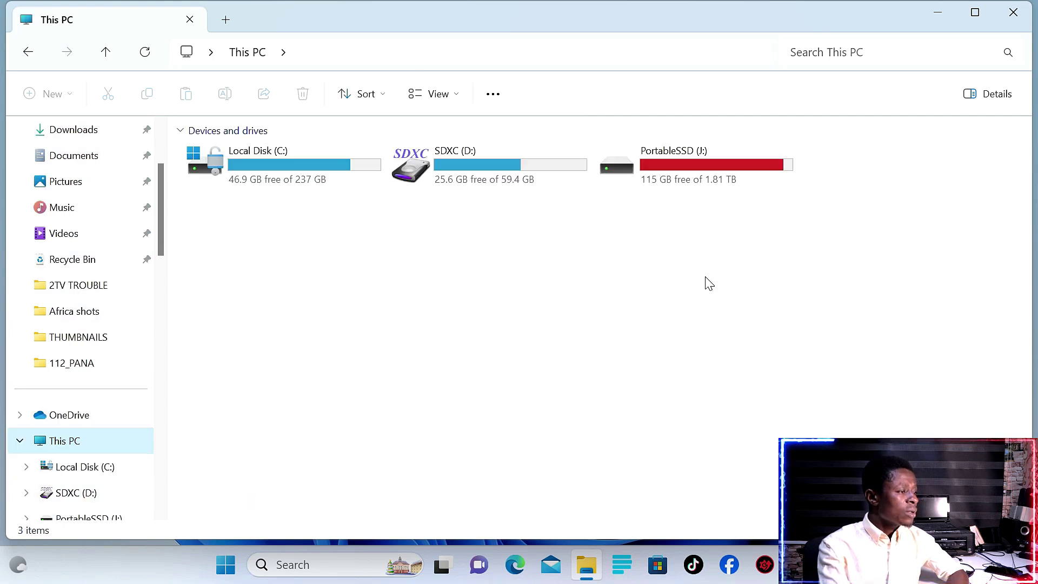
double_click(724, 172)
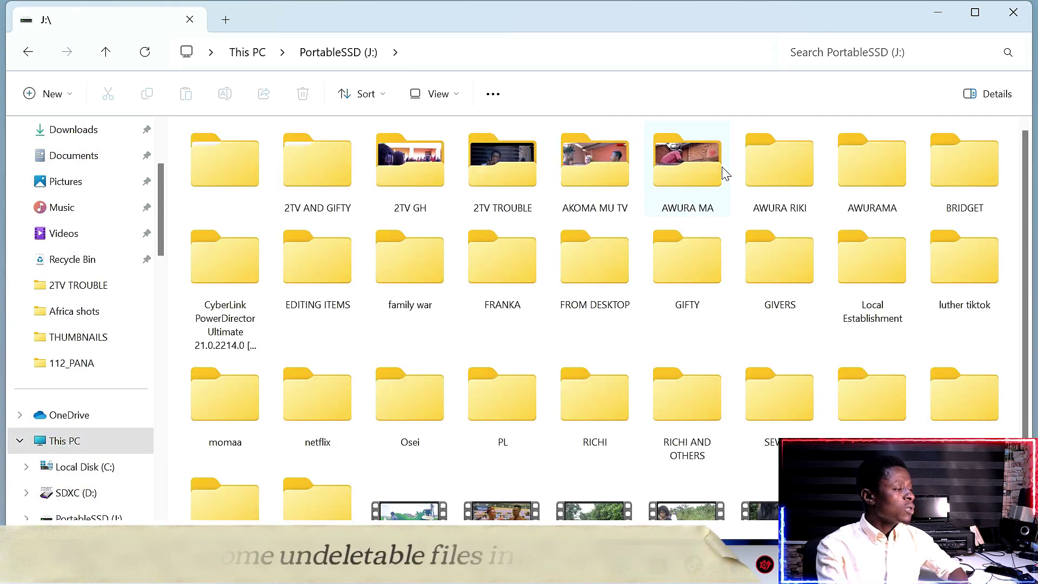
scroll(541, 351, down, 1)
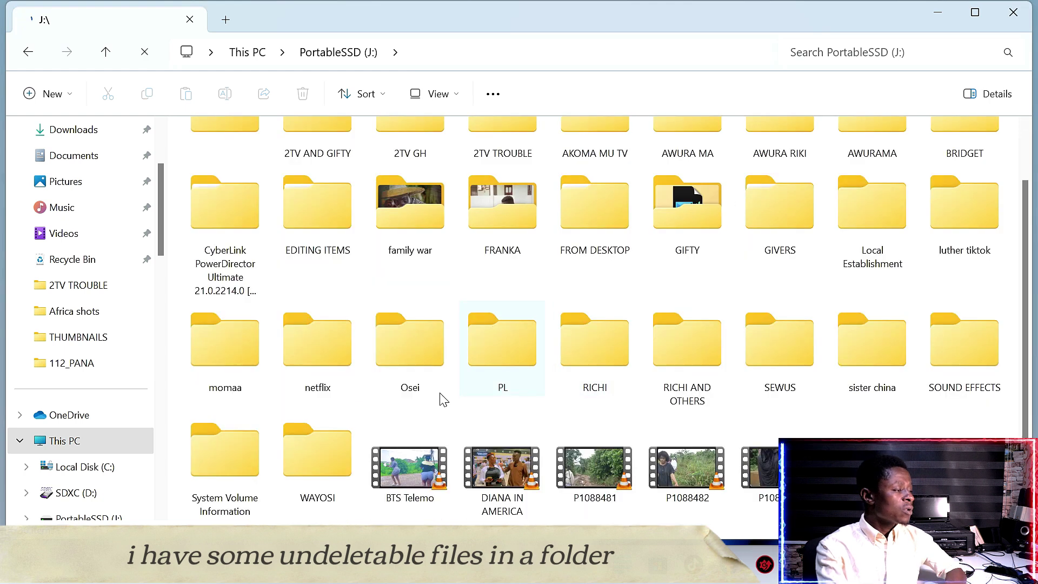
click(254, 484)
double_click(254, 483)
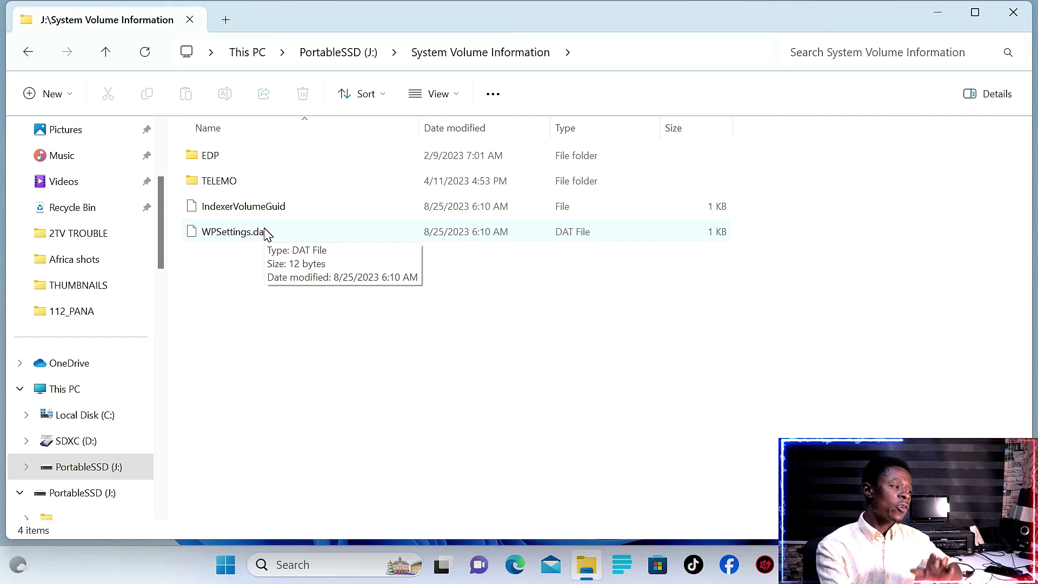
- In TELEMO, try deleting New folder and its PANA5136 clip; both remain
double_click(223, 182)
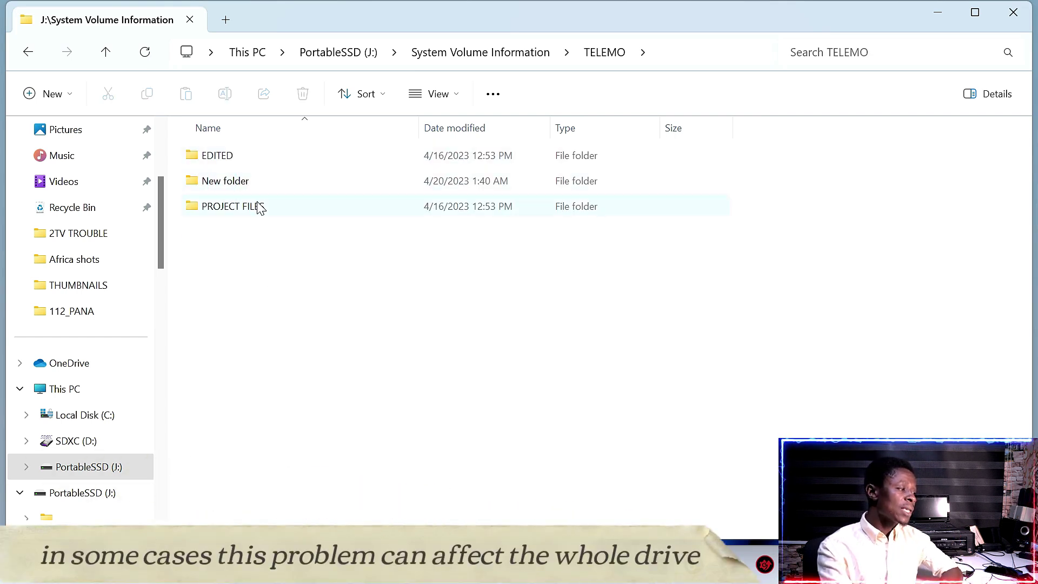
mouse_move(231, 183)
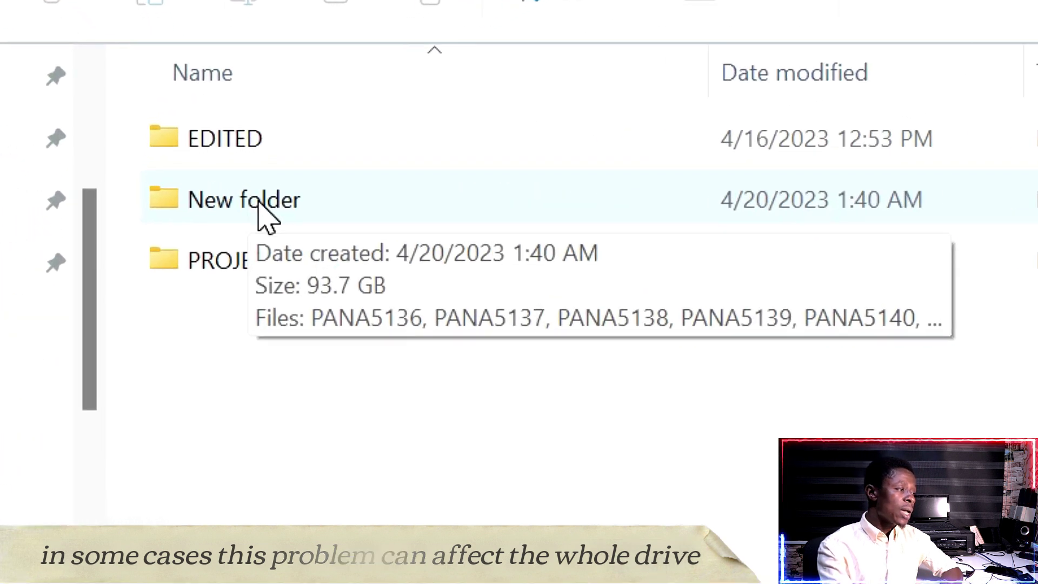
click(259, 204)
right_click(259, 204)
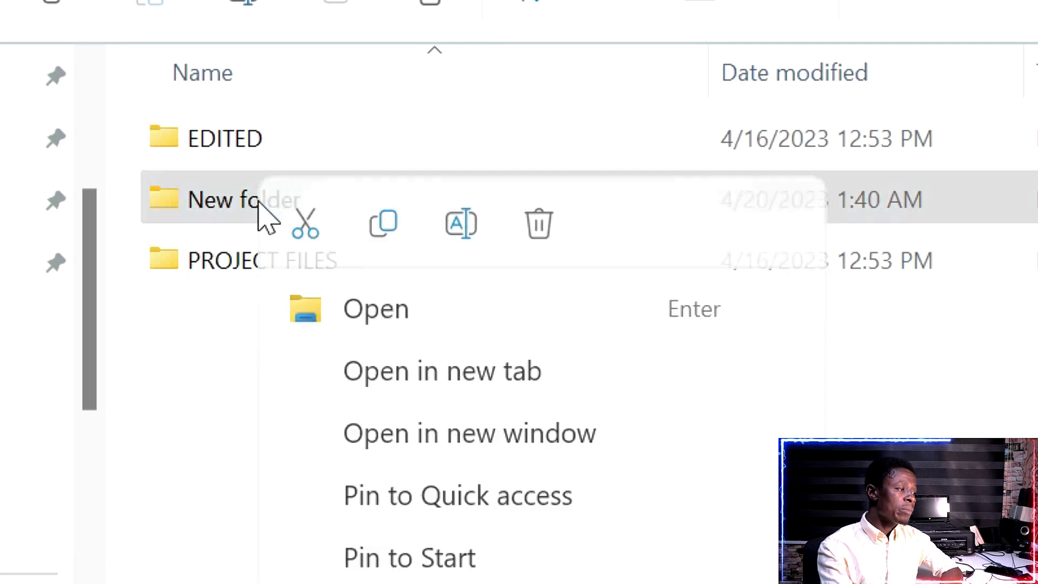
click(542, 226)
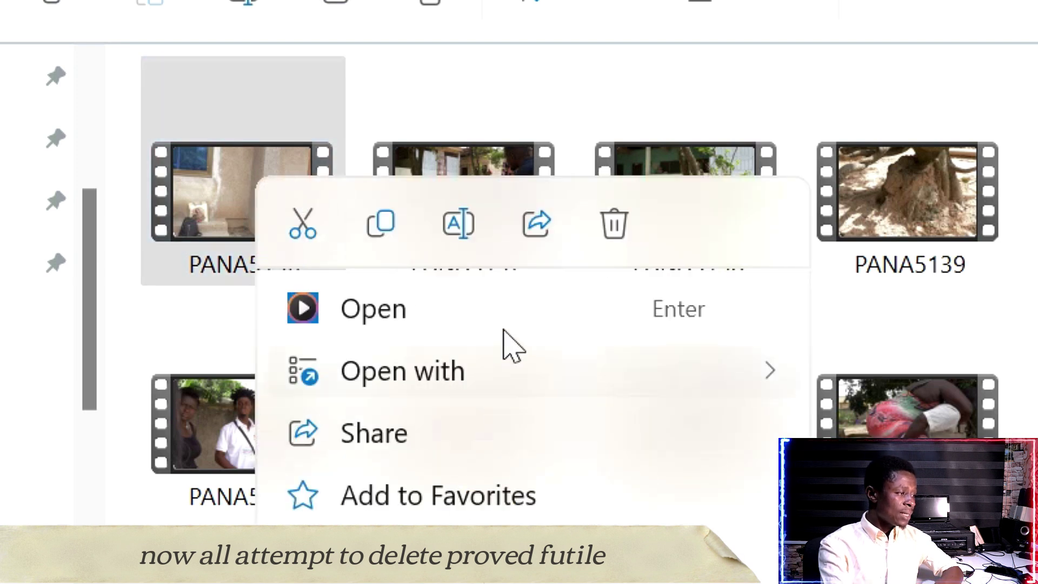
click(619, 225)
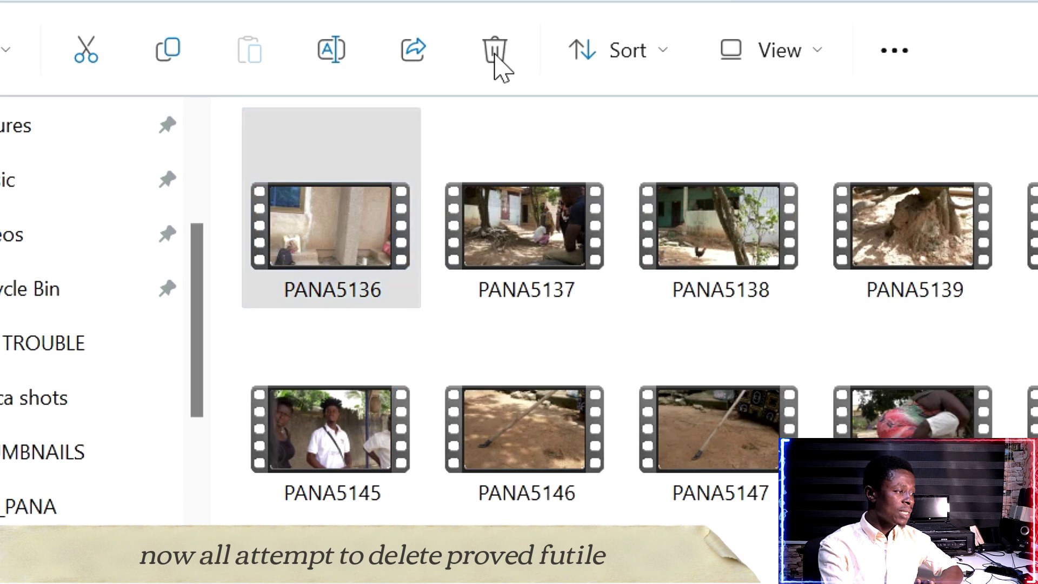
click(430, 1)
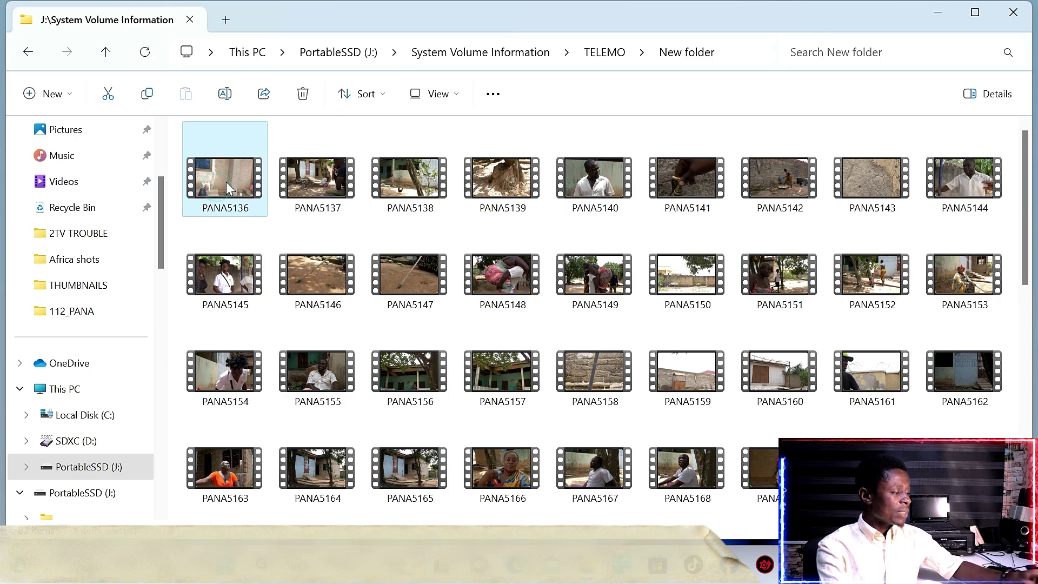
- Select all 83 clips in New folder, attempt to delete them, then minimise Explorer
key(ctrl+a)
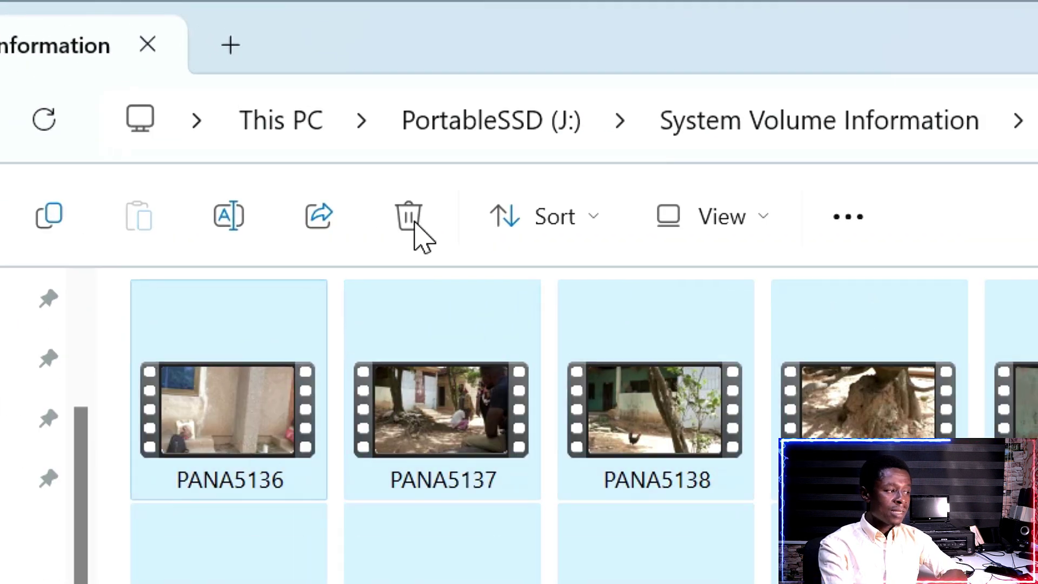
click(303, 94)
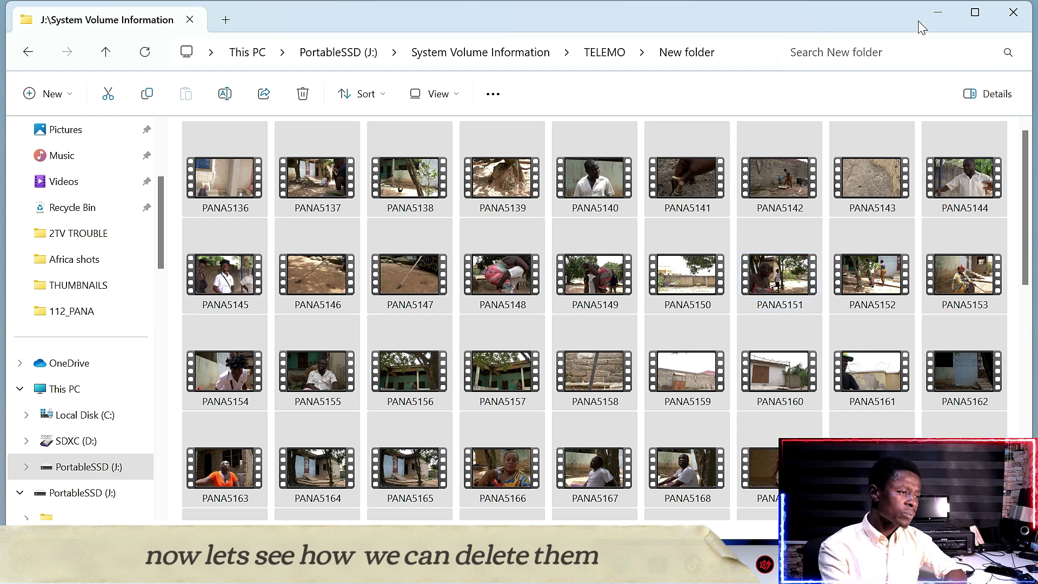
click(934, 16)
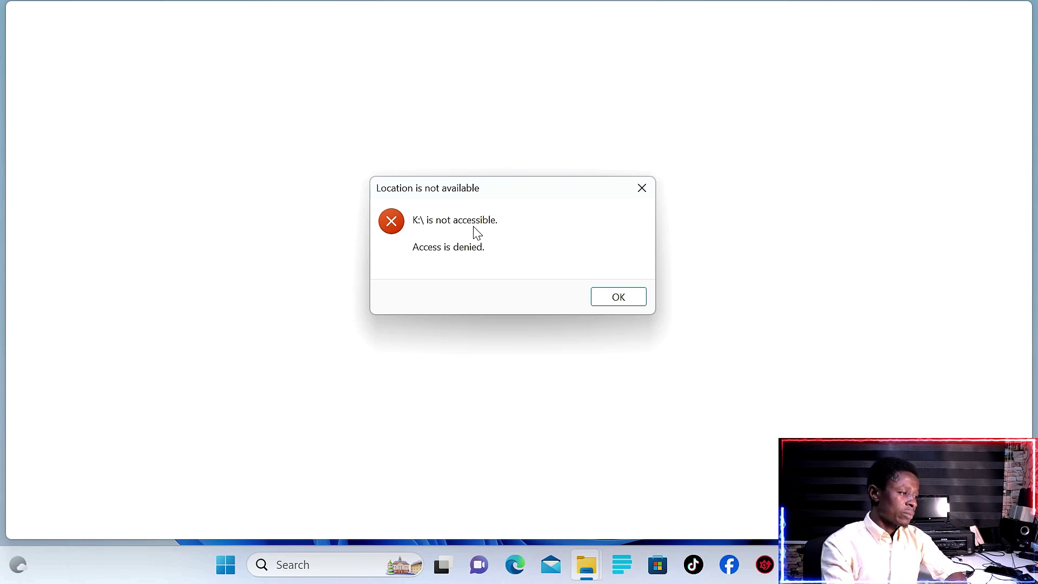
- Dismiss the K: access-denied error and unlock USB Drive (K:) with its BitLocker password
click(641, 189)
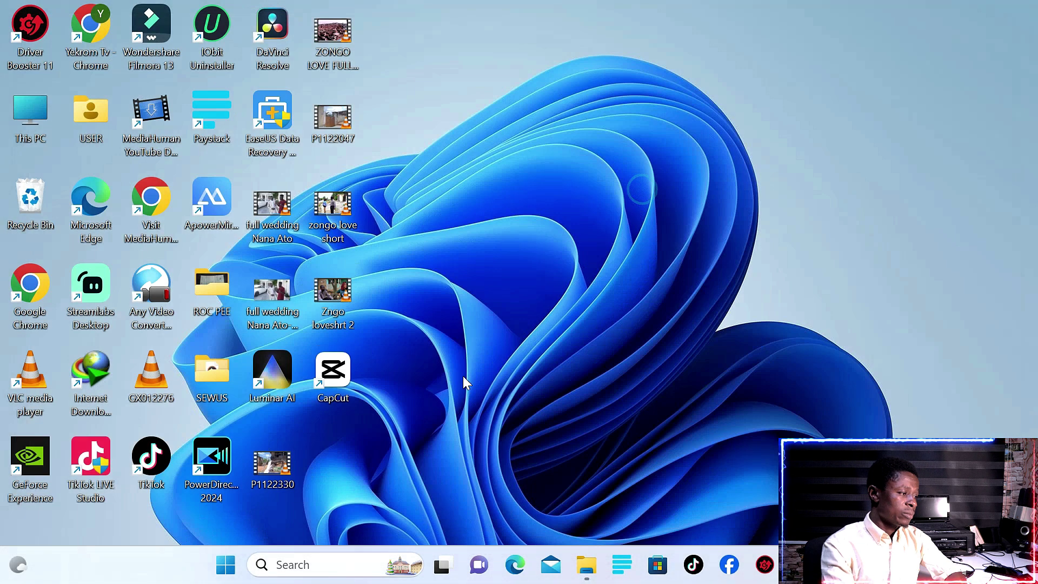
click(586, 565)
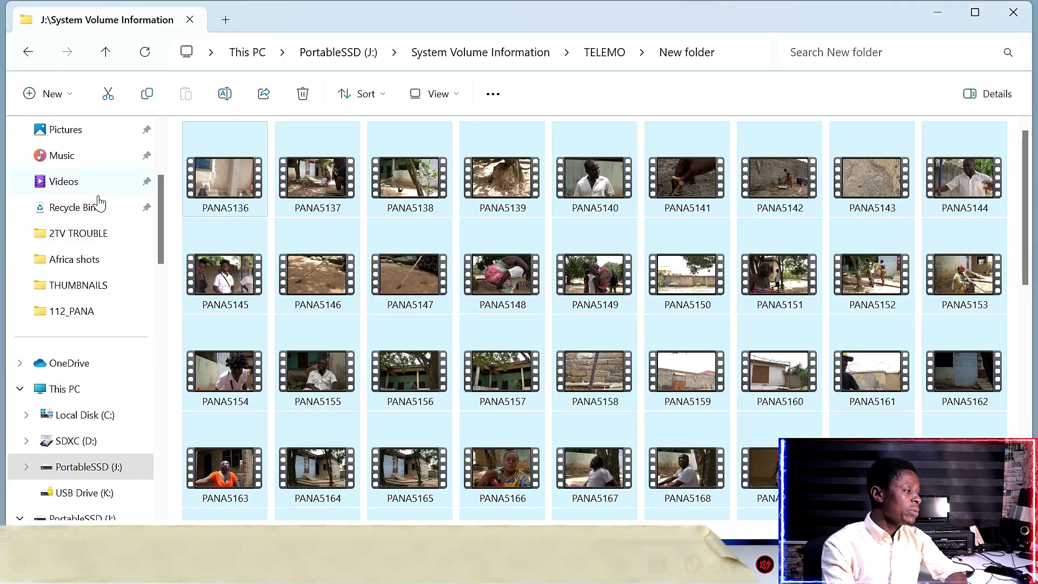
click(86, 389)
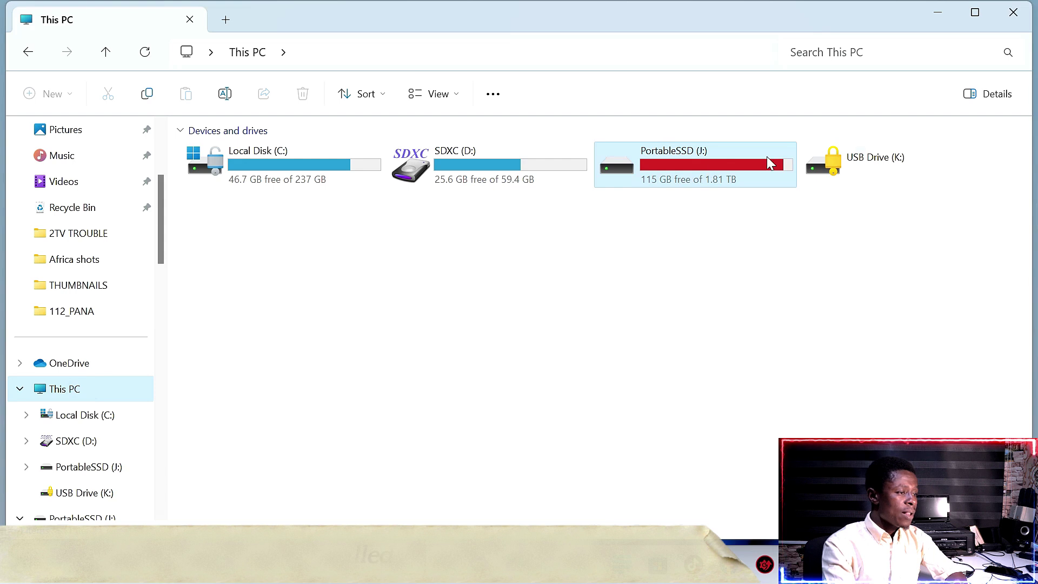
double_click(867, 171)
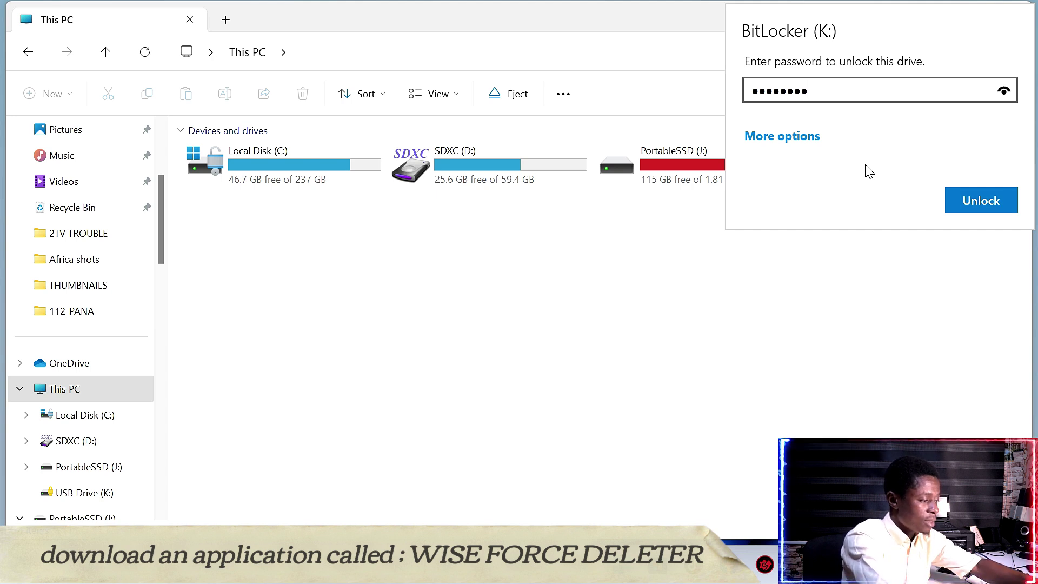
click(979, 202)
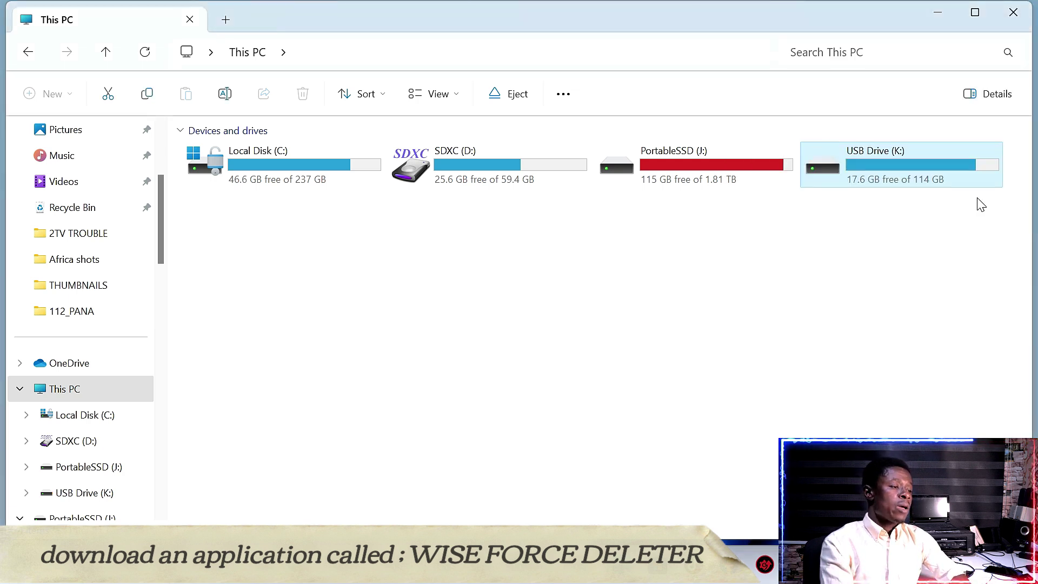
- Open USB Drive (K:), find the 3.36 MB WFDSetup installer, and dismiss the IObit Uninstaller notice
double_click(891, 156)
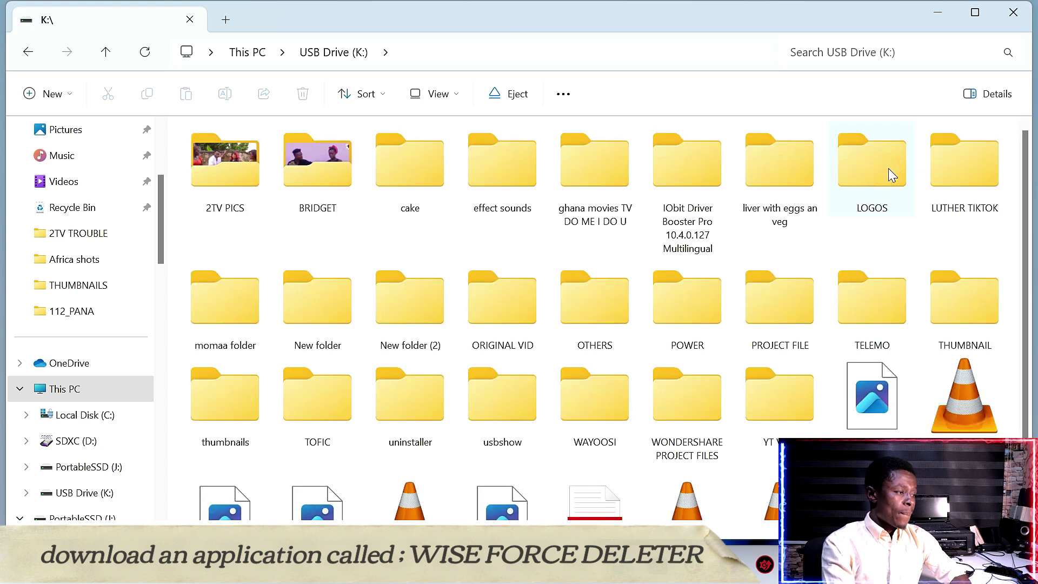
scroll(697, 305, down, 1)
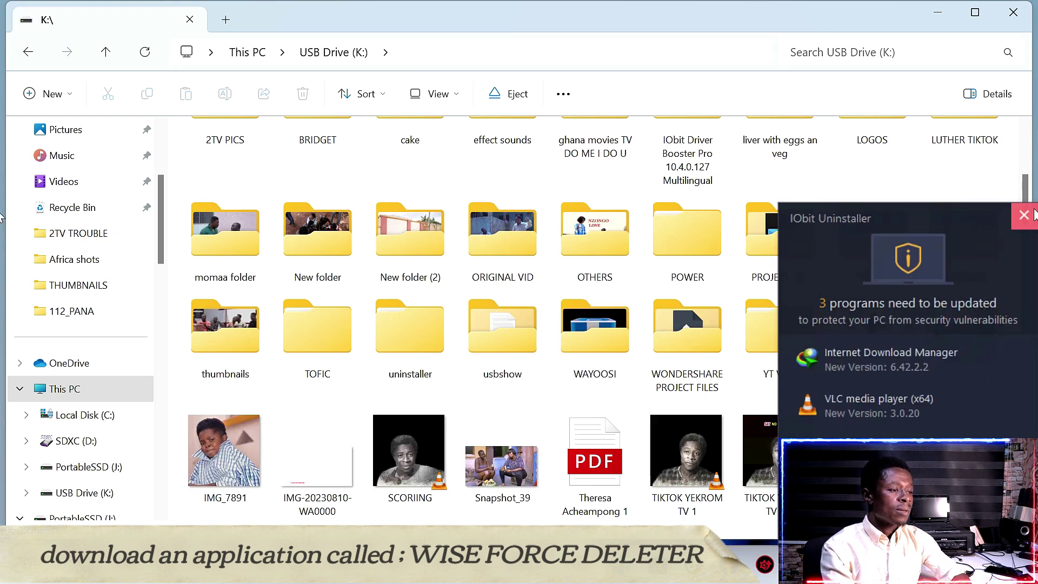
click(1024, 216)
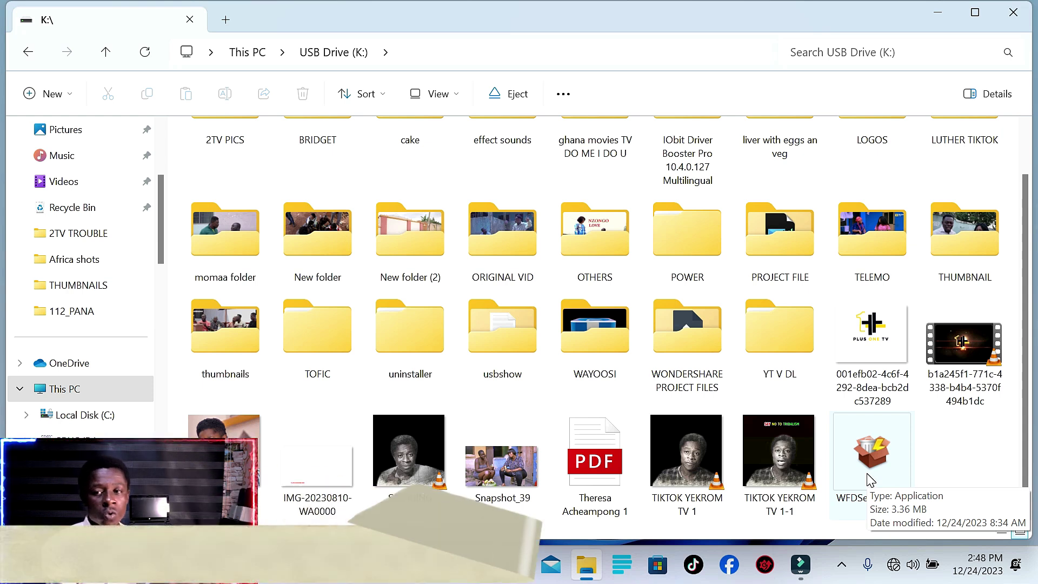
- Run WFDSetup, accept the licence, and install to C:\Program Files (x86)\Wise\Wise Force Deleter
double_click(876, 466)
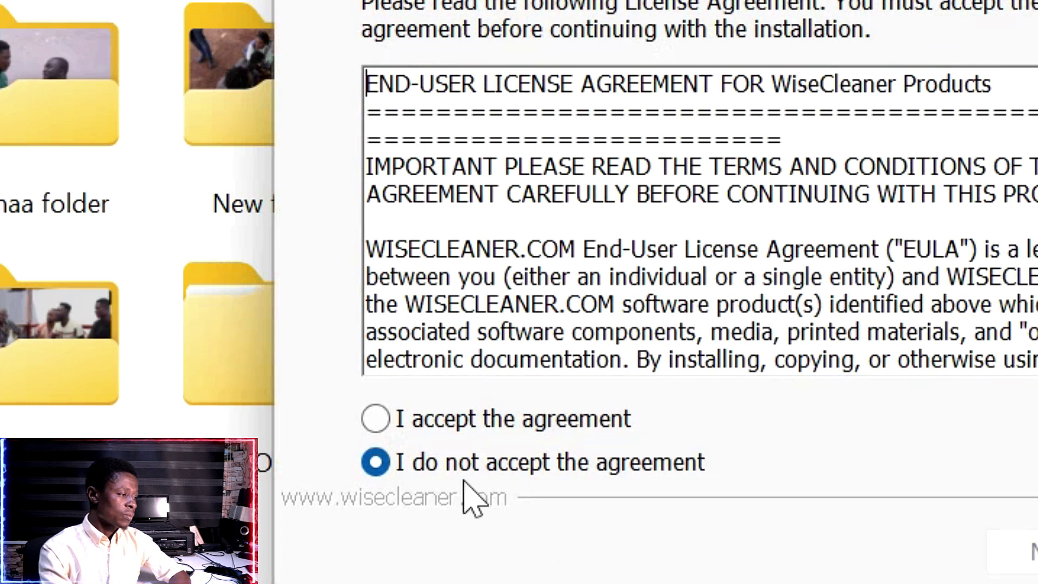
click(389, 421)
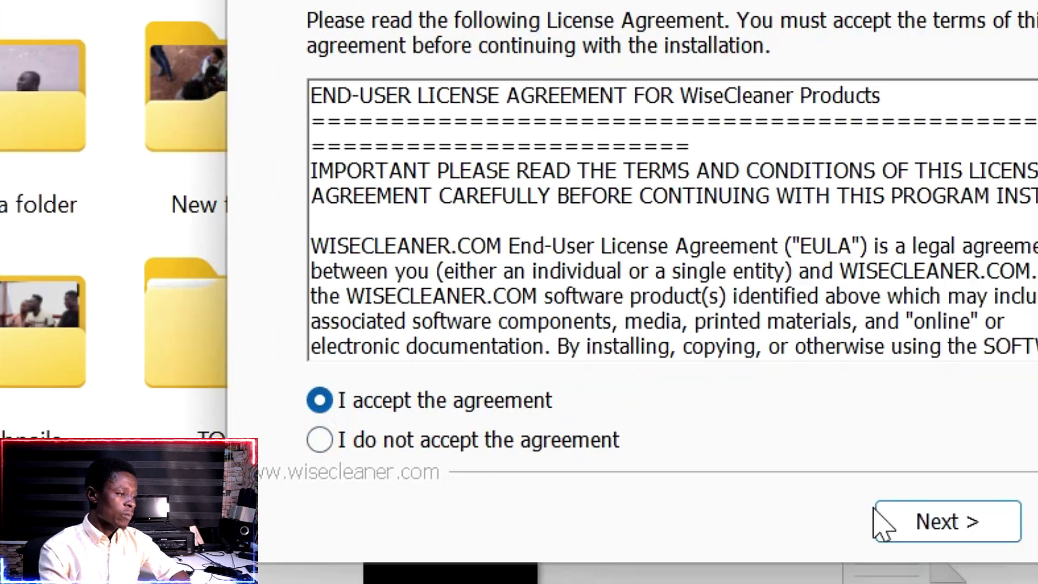
click(1017, 553)
click(819, 493)
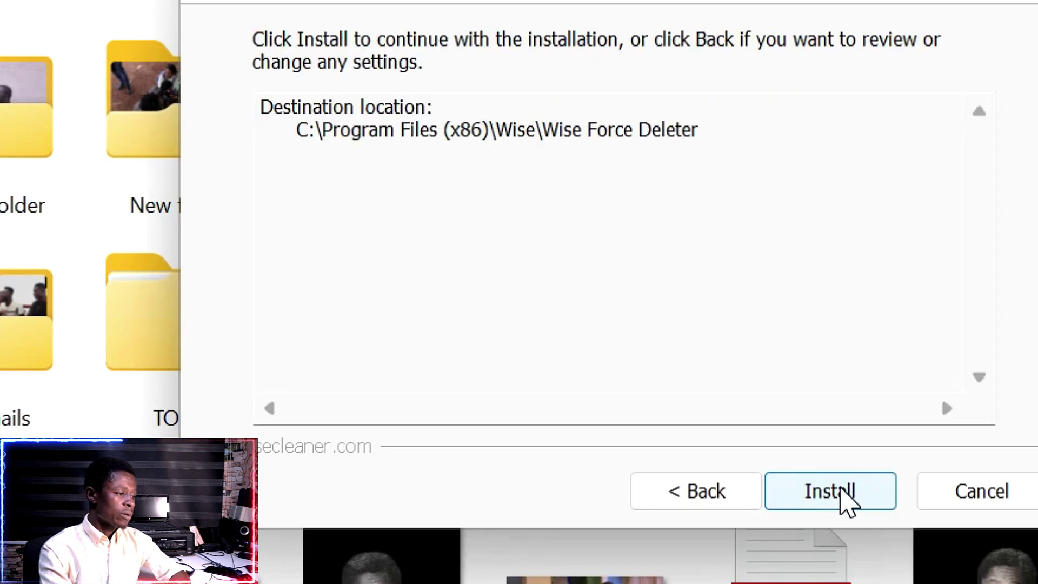
click(846, 501)
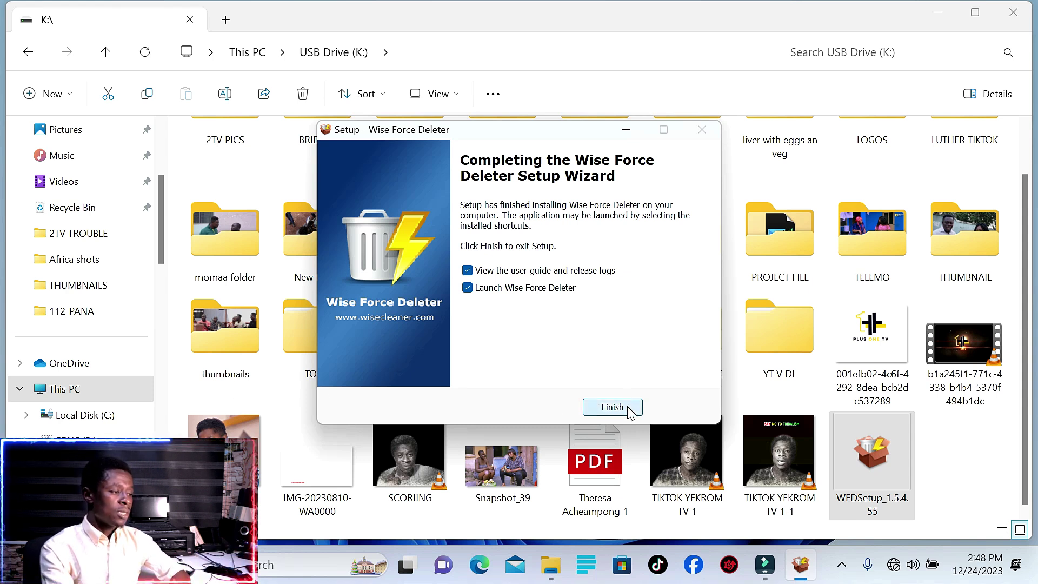
- Finish setup to launch Wise Force Deleter, move its desktop shortcut, and return to USB Drive (K:)
click(628, 410)
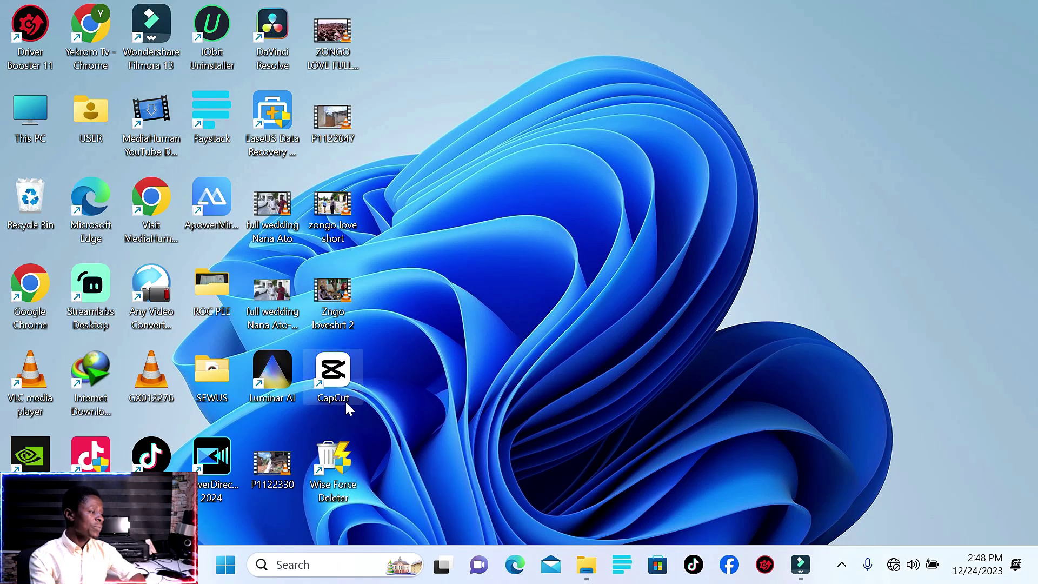
drag(338, 462, 880, 129)
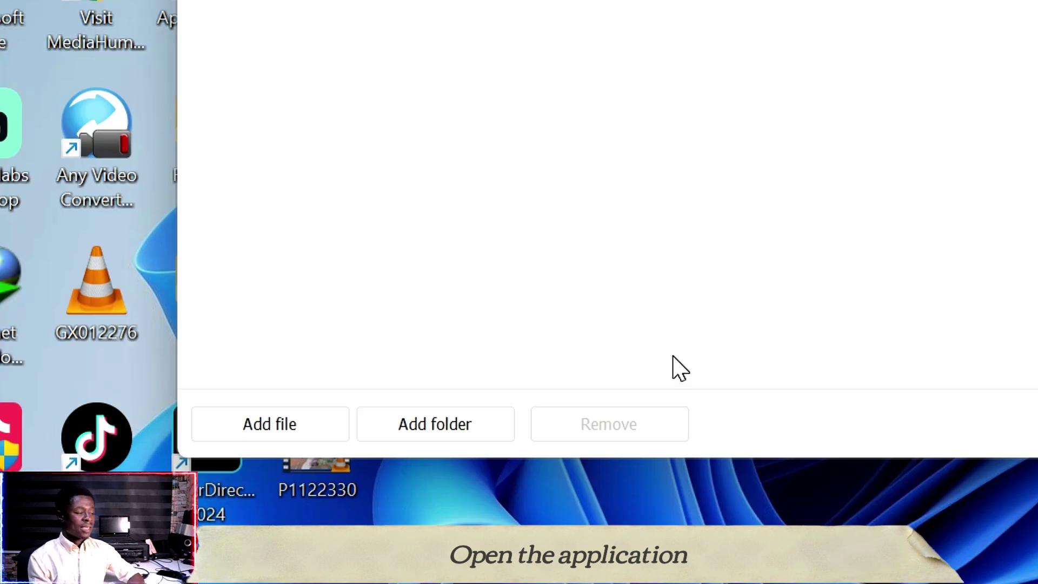
click(273, 438)
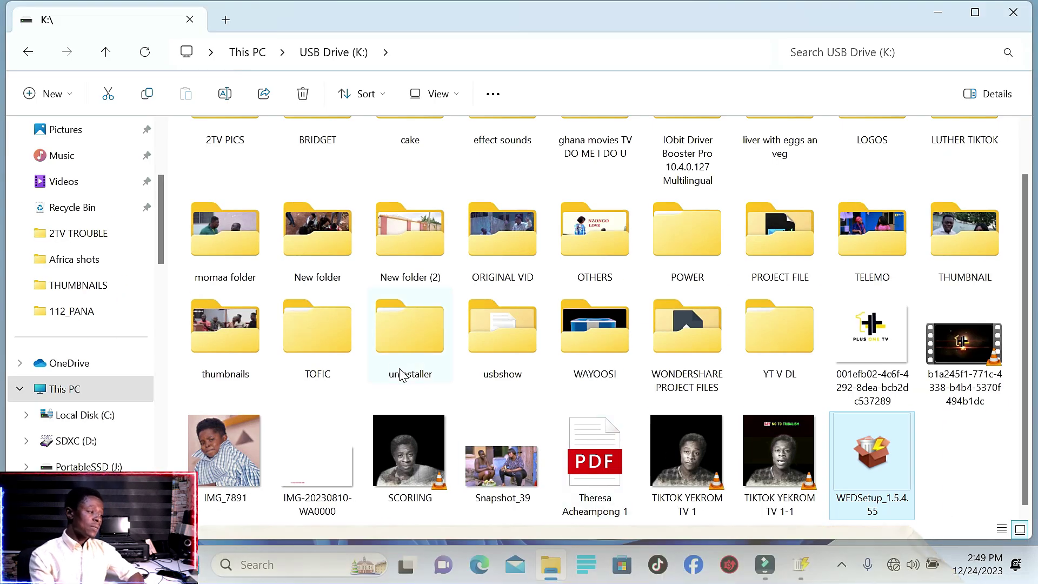
- Go back to PortableSSD (J:) and open System Volume Information
scroll(324, 371, up, 1)
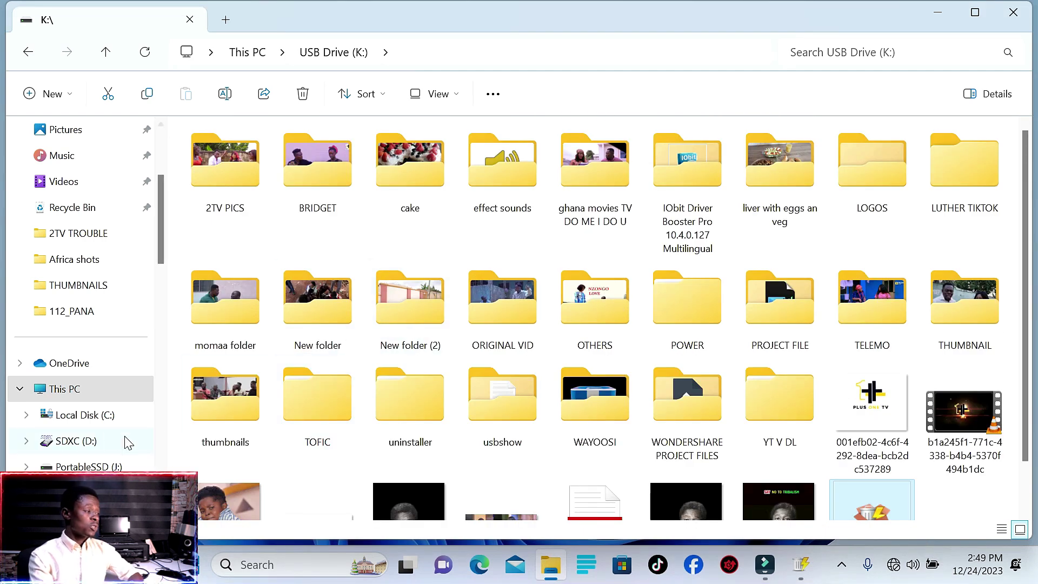
click(82, 467)
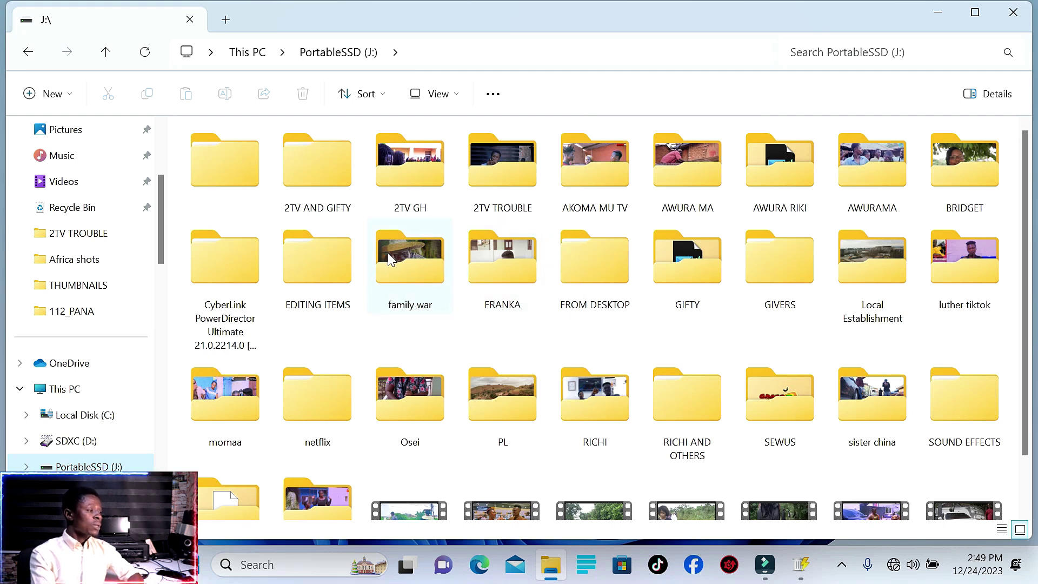
scroll(393, 369, down, 1)
double_click(238, 454)
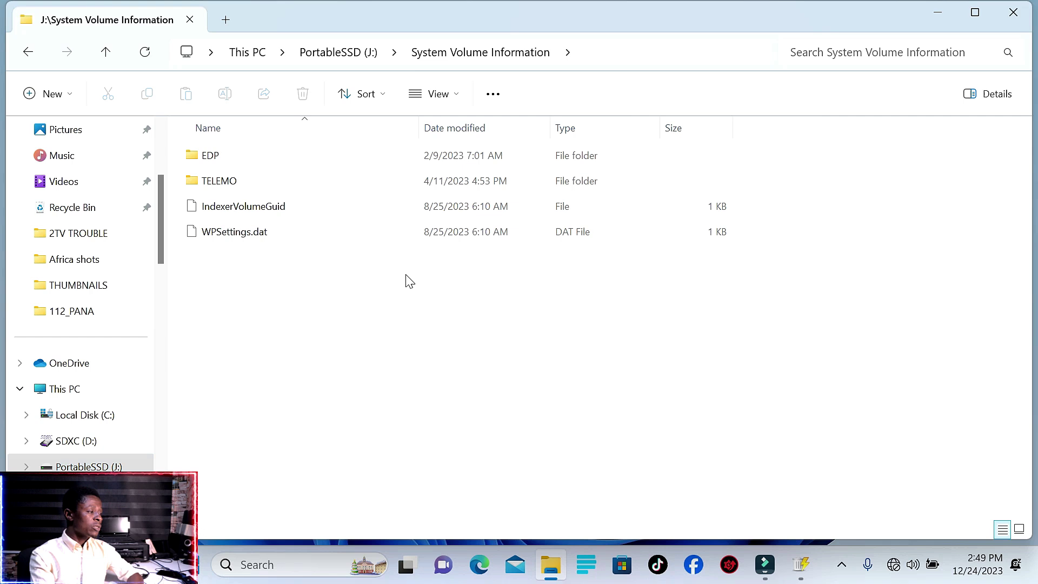
- Select WPSettings.dat and IndexerVolumeGuid and attempt a normal delete
click(229, 237)
click(229, 238)
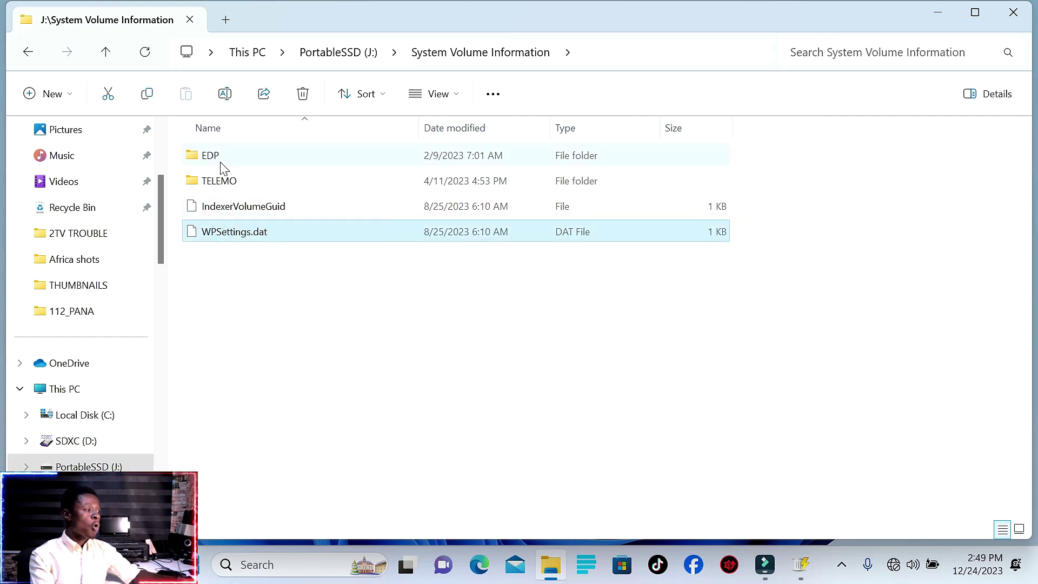
ctrl+click(232, 209)
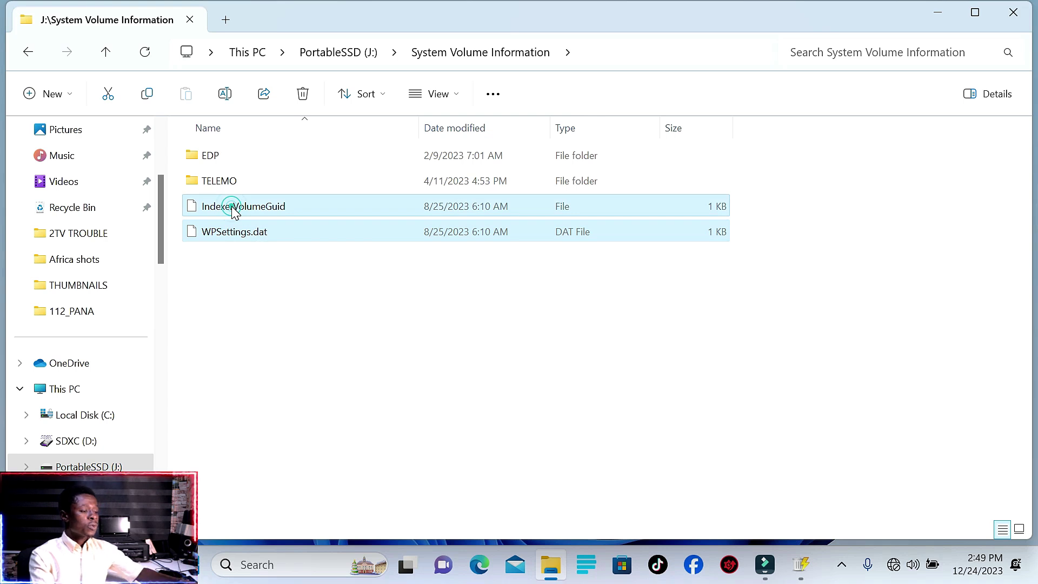
click(304, 95)
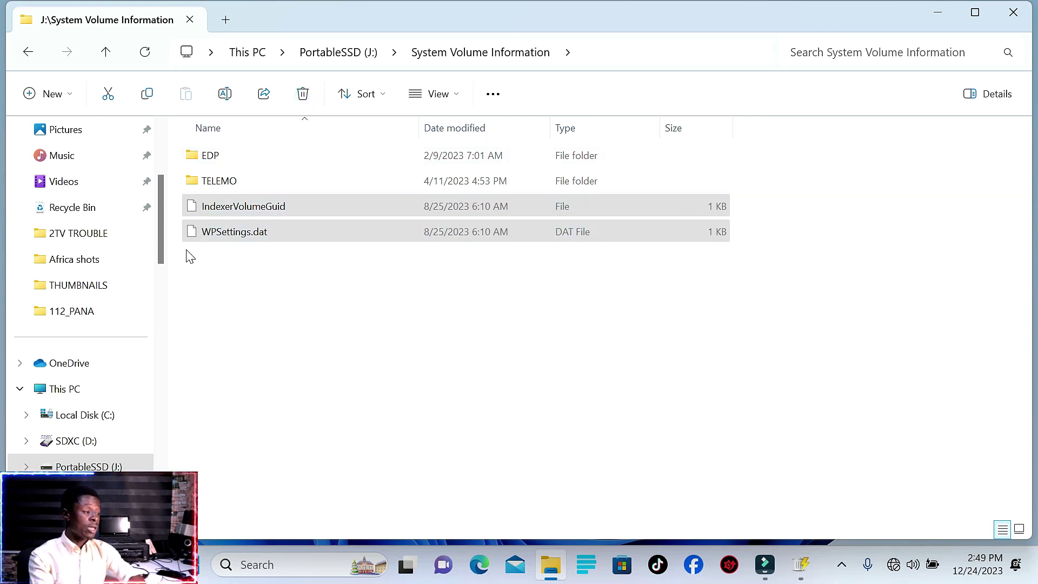
- Add IndexerVolumeGuid and WPSettings.dat from J:\System Volume Information to Wise Force Deleter's list
click(811, 576)
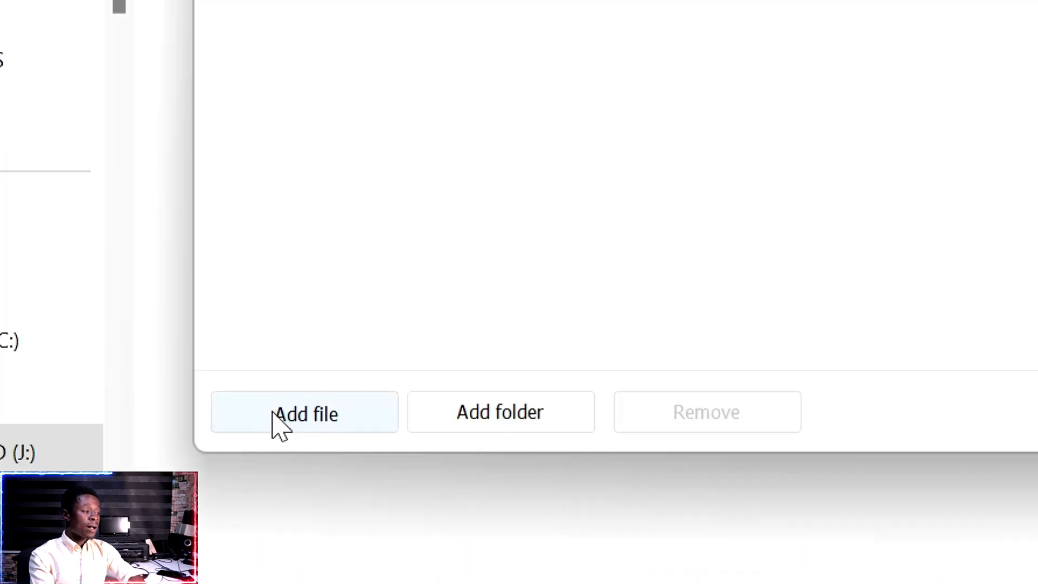
click(234, 452)
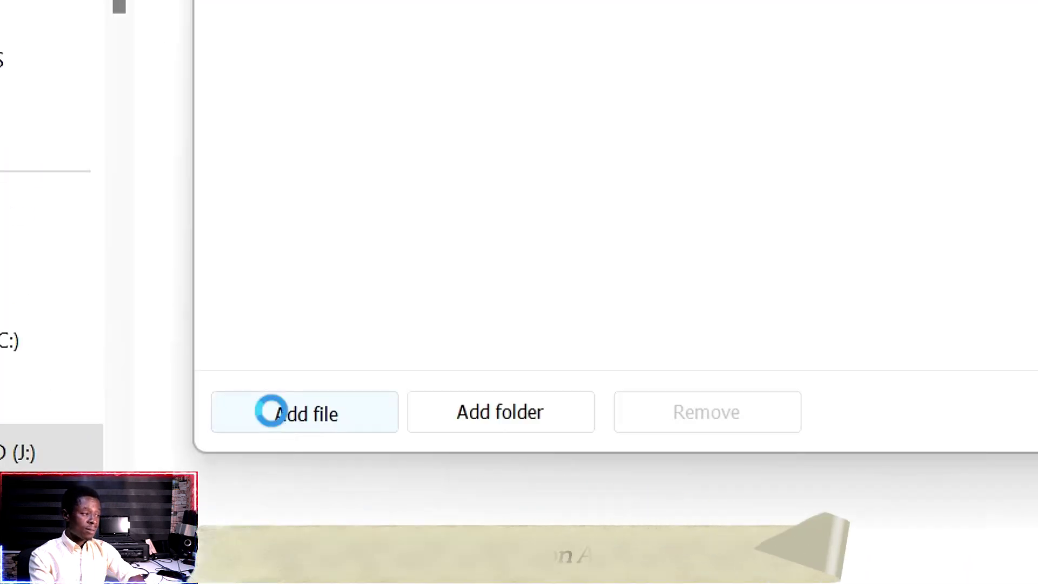
scroll(419, 258, down, 2)
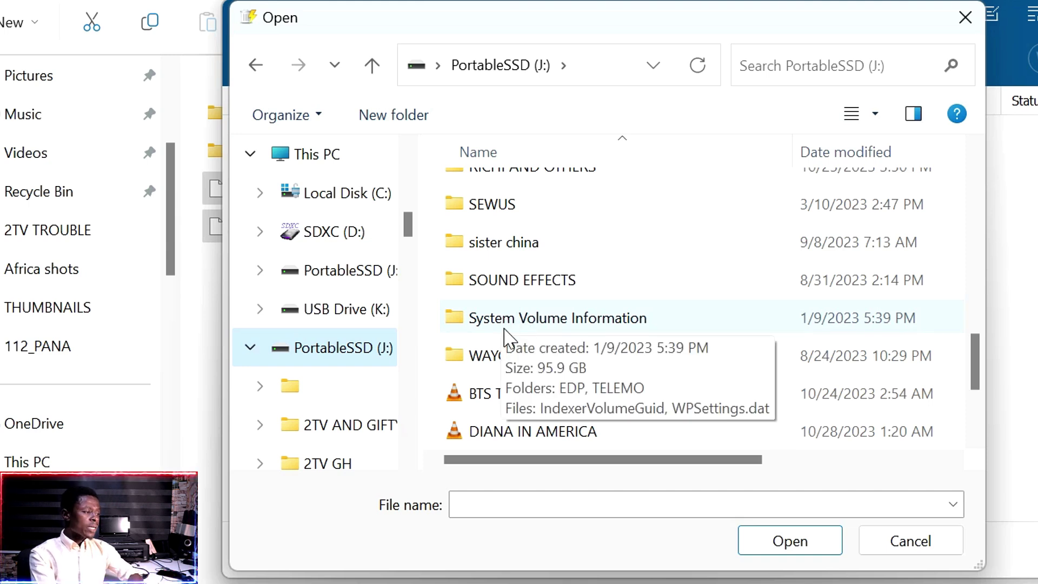
double_click(567, 319)
click(566, 319)
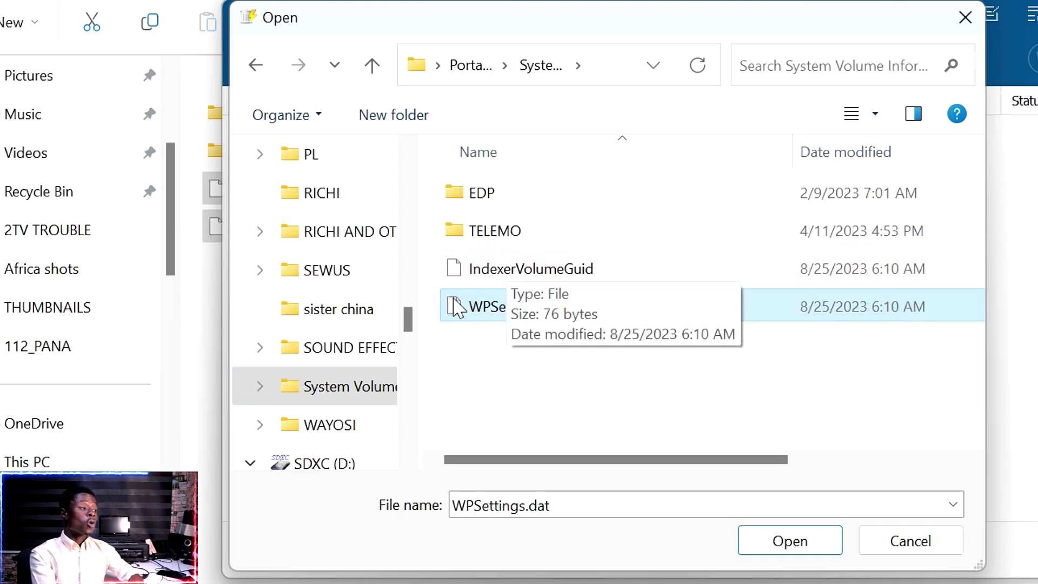
ctrl+click(493, 273)
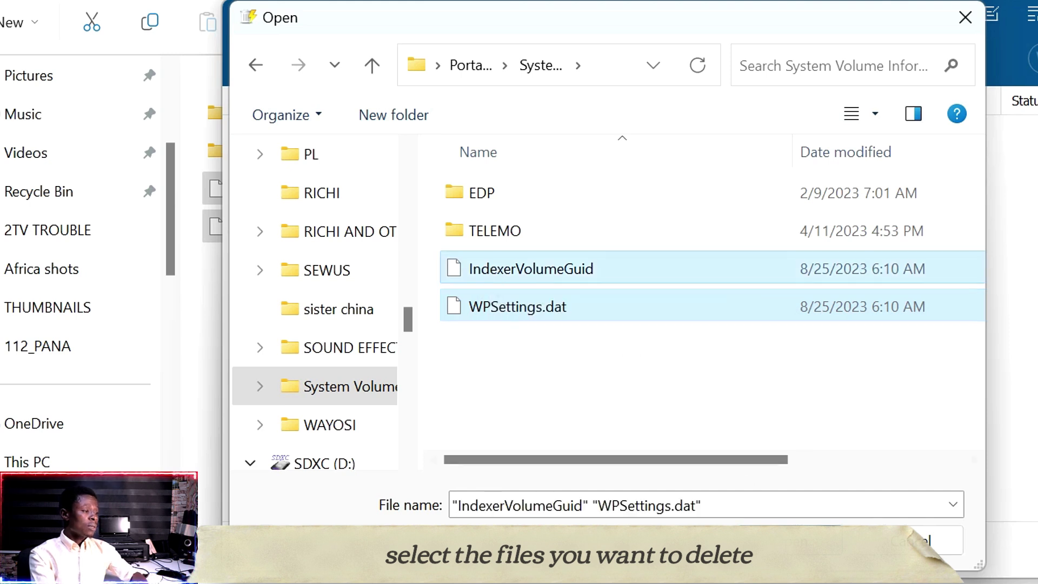
key(Return)
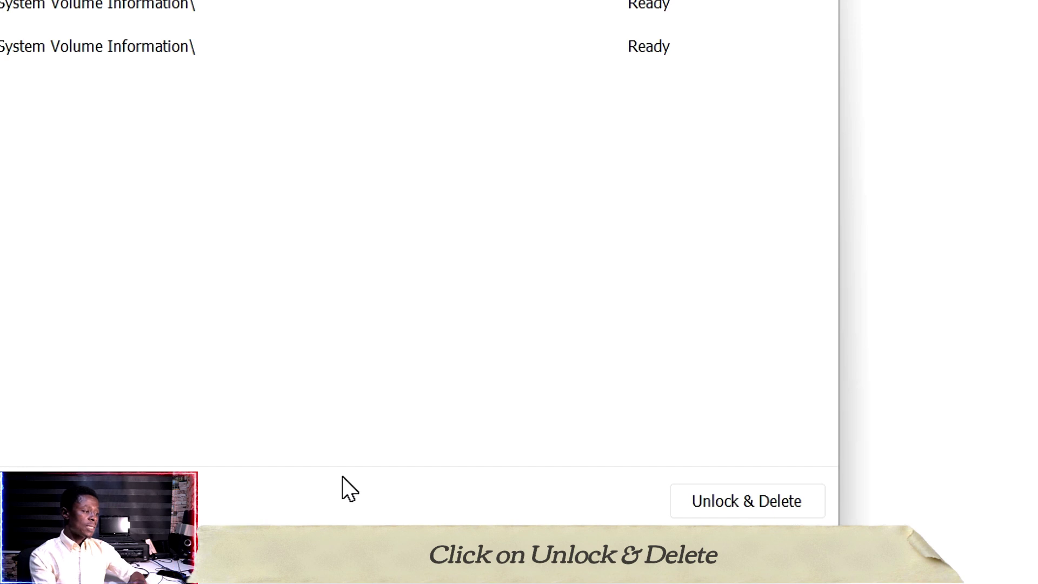
- Unlock & Delete both files, confirm with Yes, and check only EDP and TELEMO remain
click(752, 501)
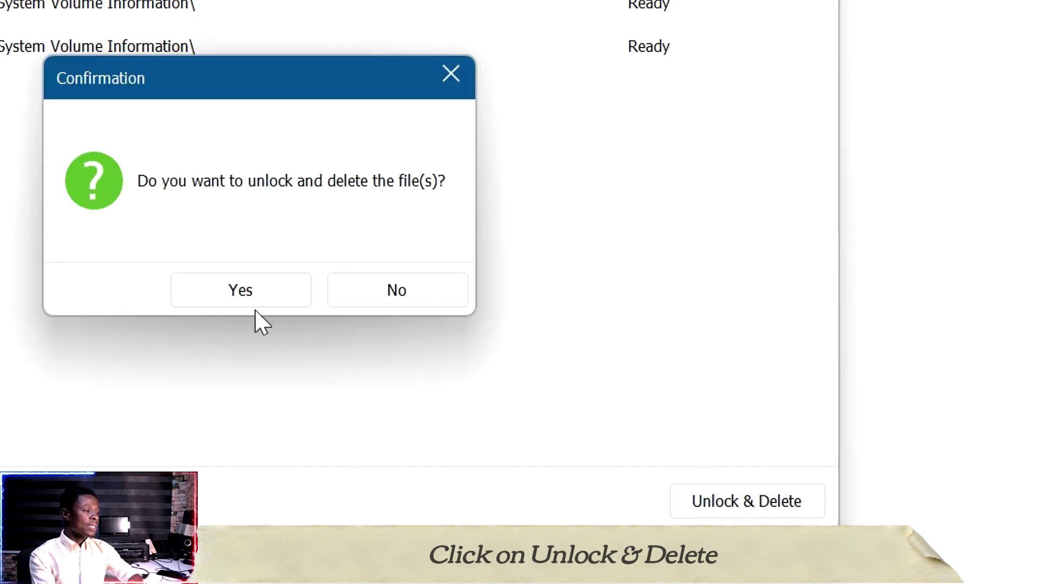
click(238, 295)
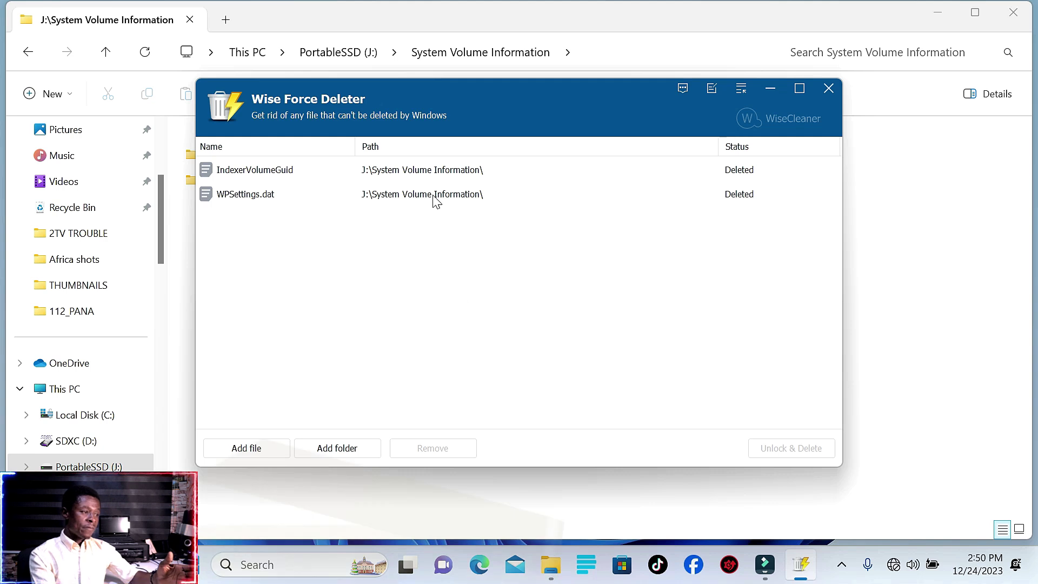
drag(462, 97, 541, 87)
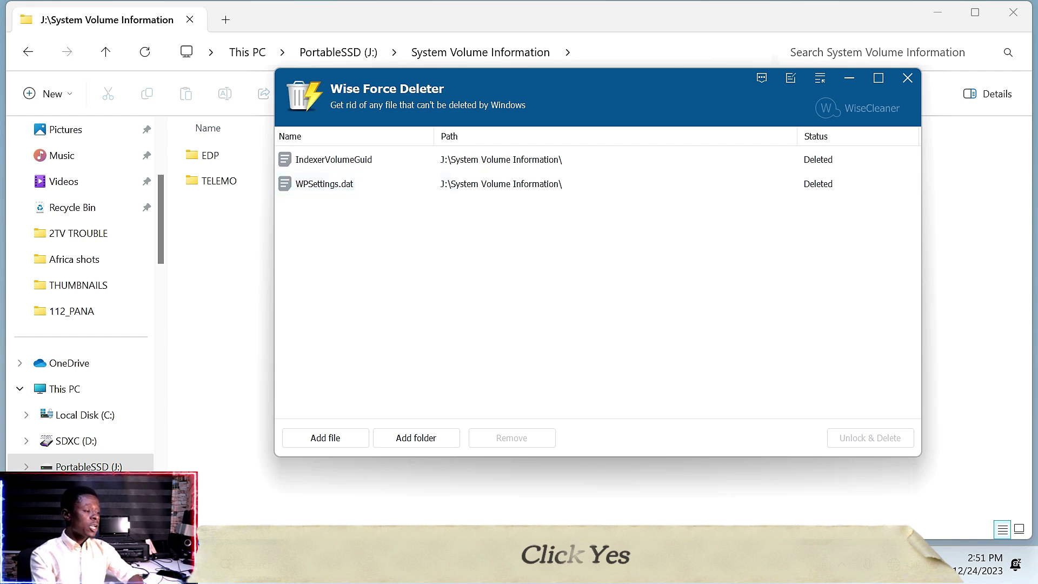
click(551, 565)
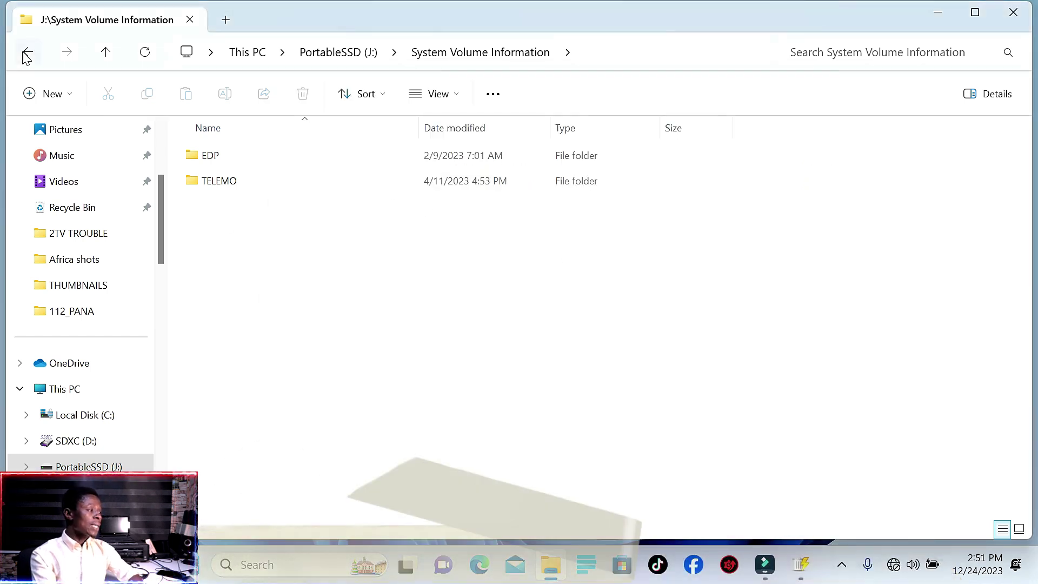
click(28, 52)
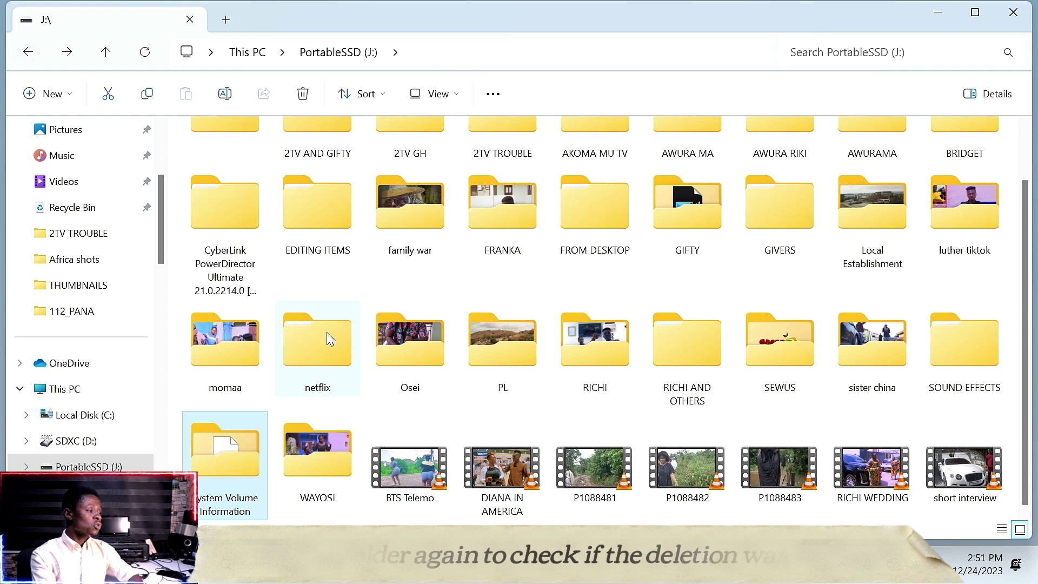
double_click(227, 478)
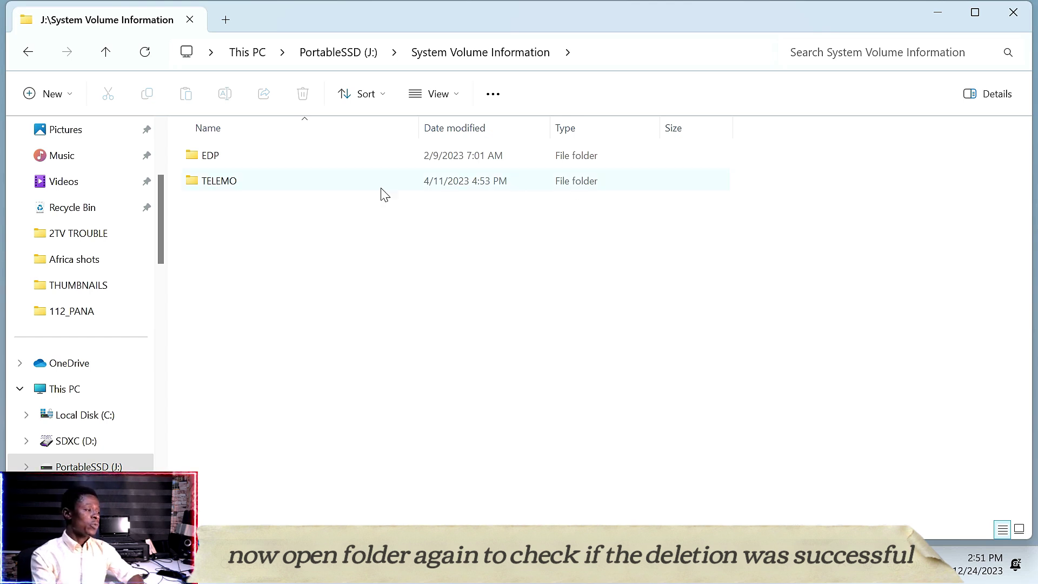
double_click(260, 162)
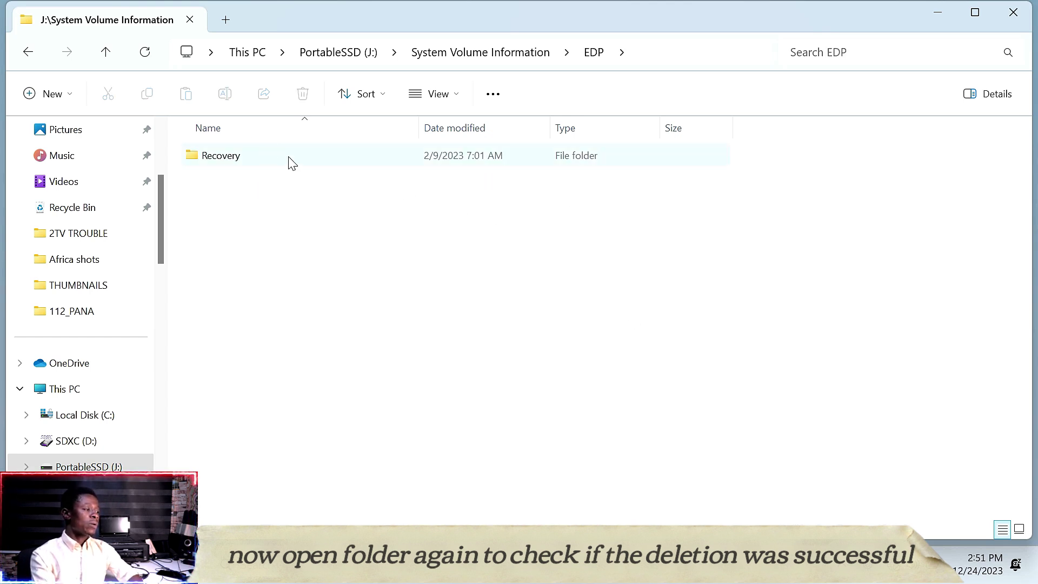
click(28, 54)
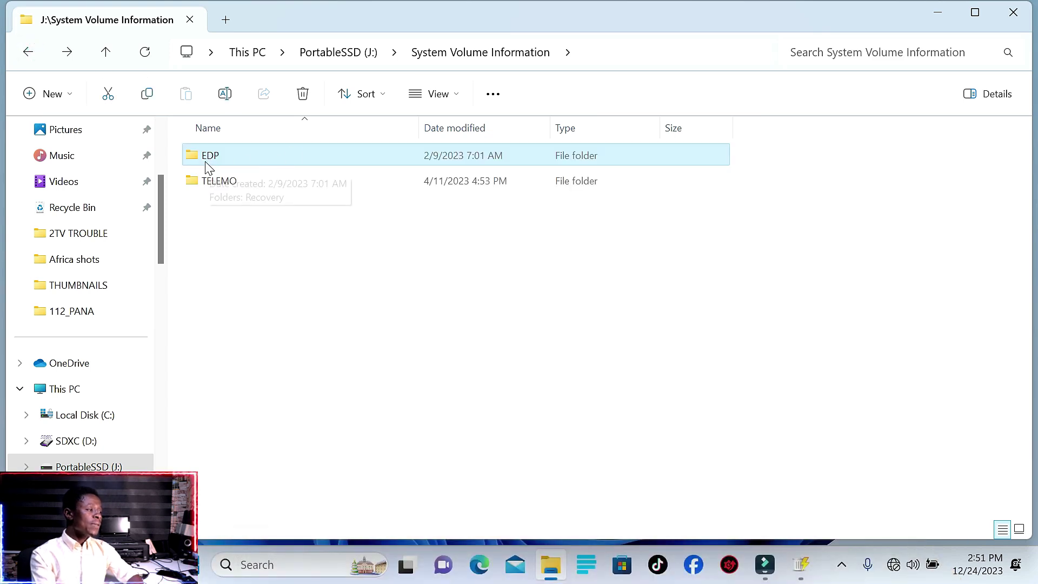
right_click(278, 156)
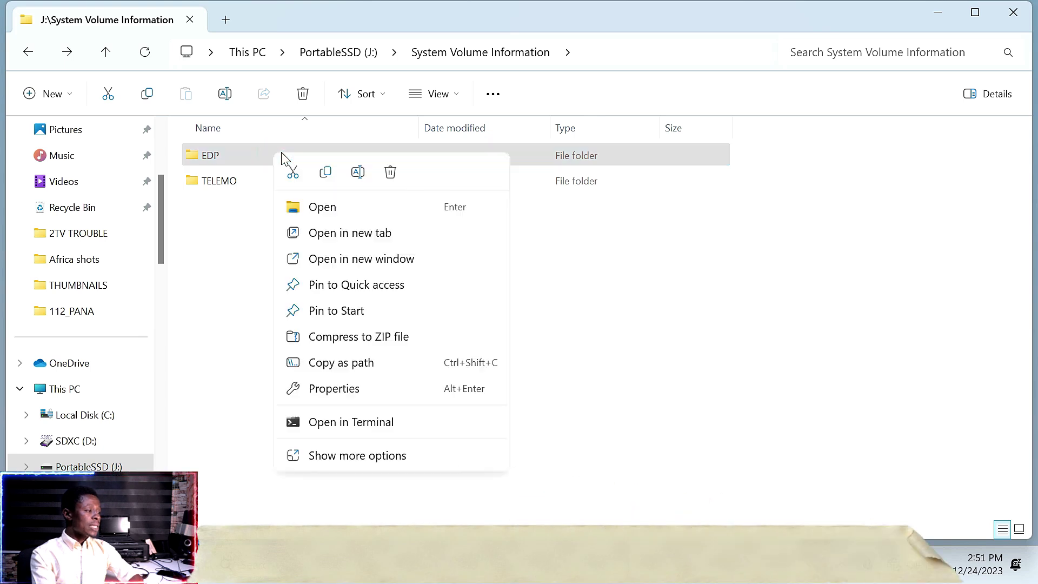
click(390, 173)
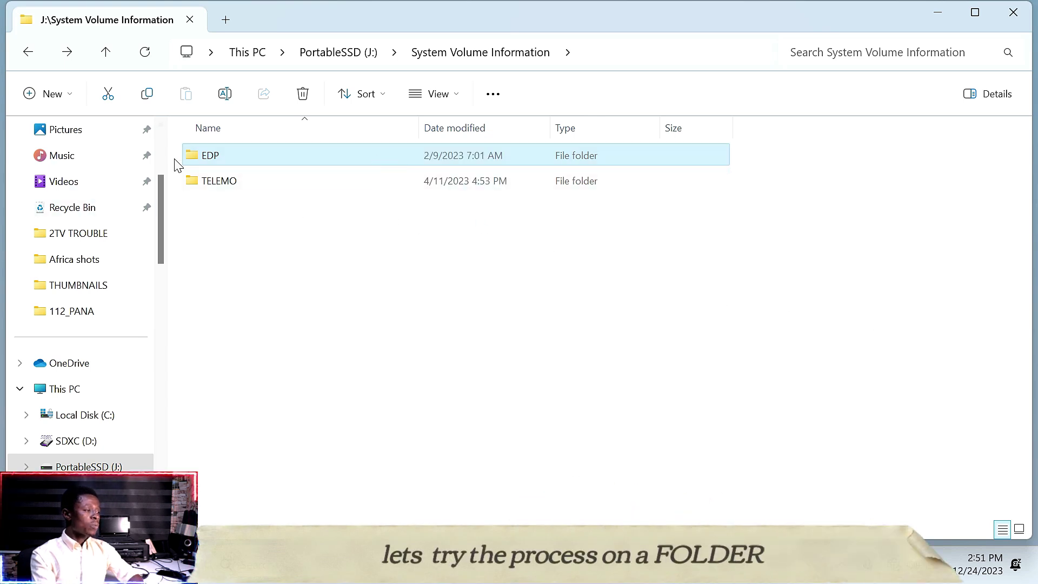
right_click(271, 157)
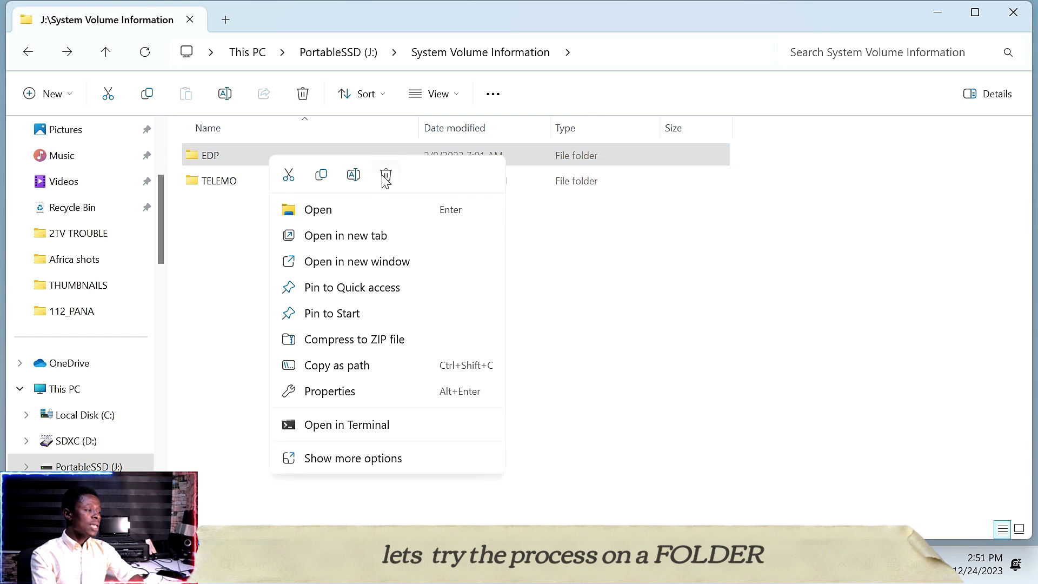
click(385, 176)
click(299, 93)
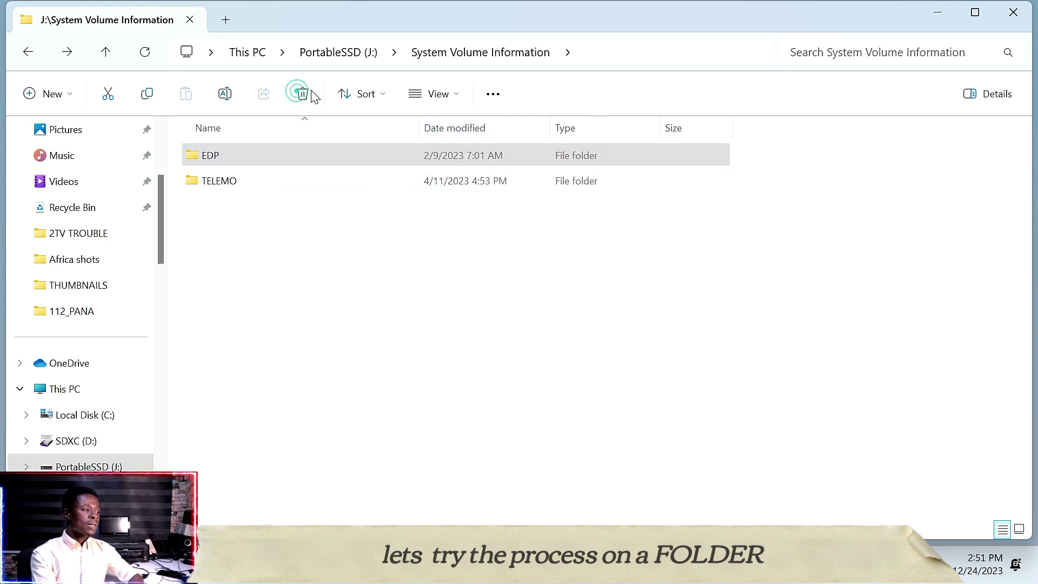
click(302, 93)
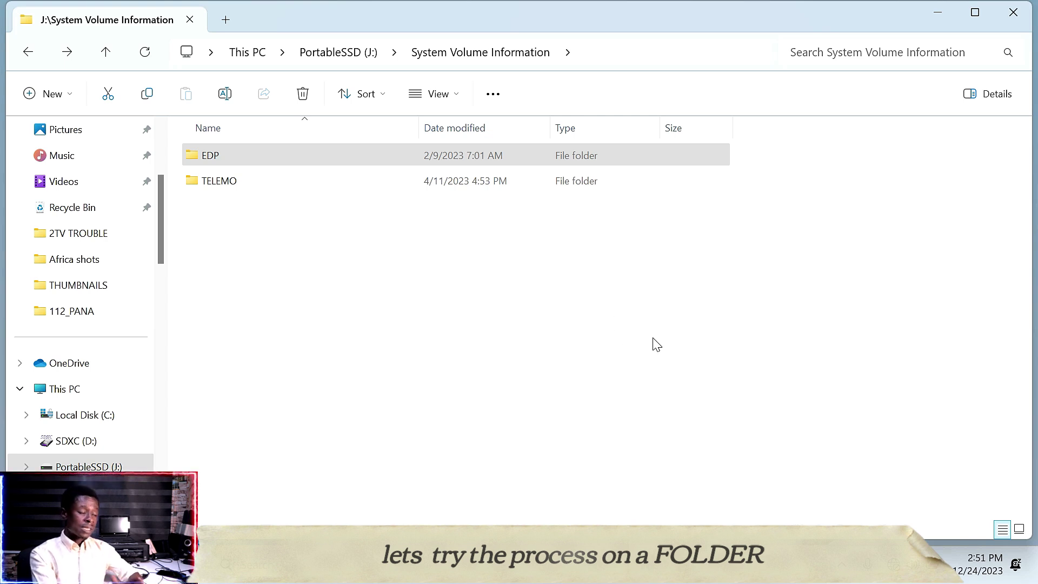
- In Wise Force Deleter, start adding a folder and expand the PortableSSD (J:) drive
mouse_move(805, 576)
click(800, 479)
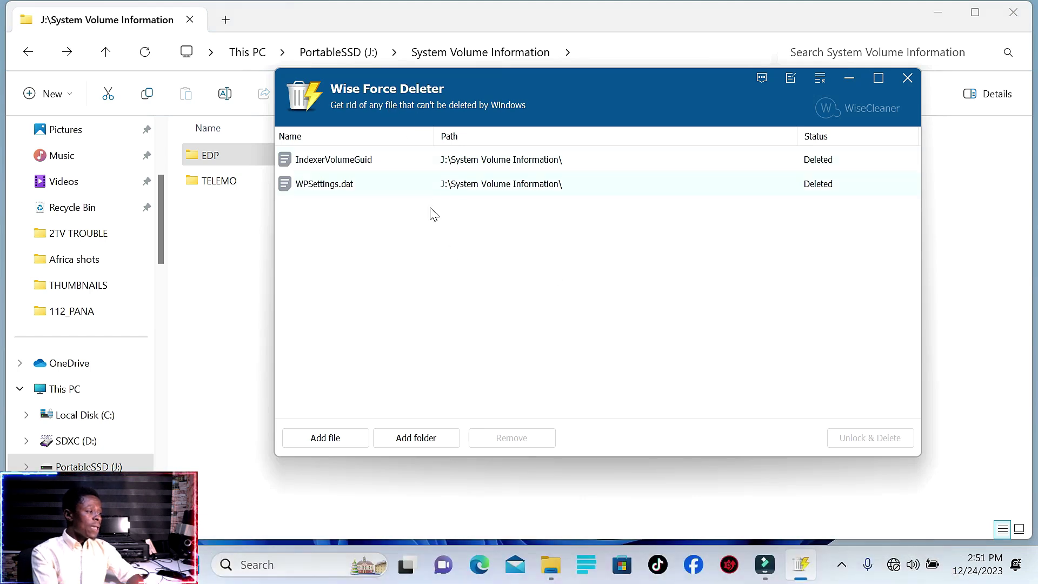
click(419, 439)
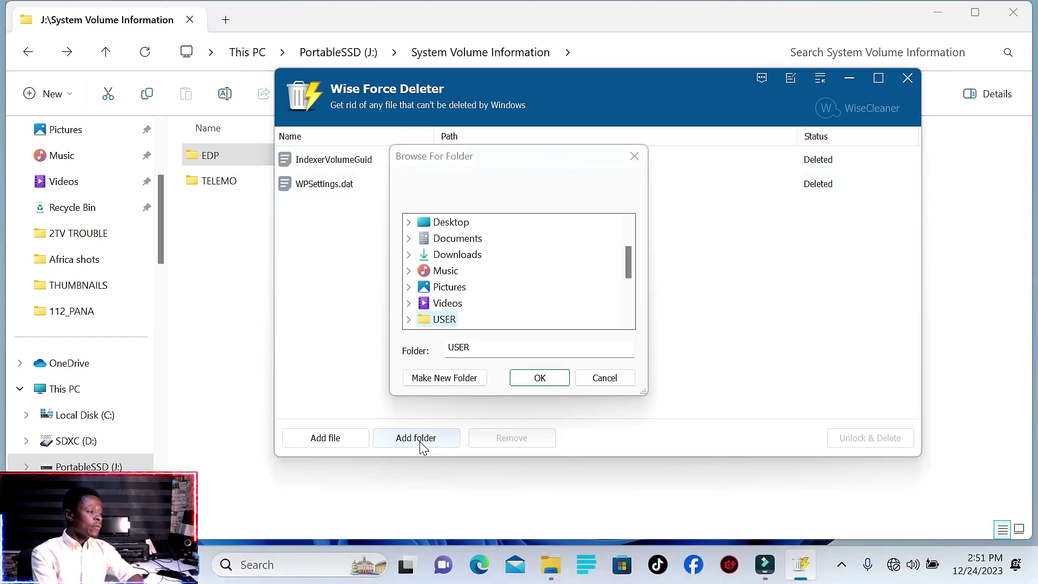
scroll(519, 286, down, 3)
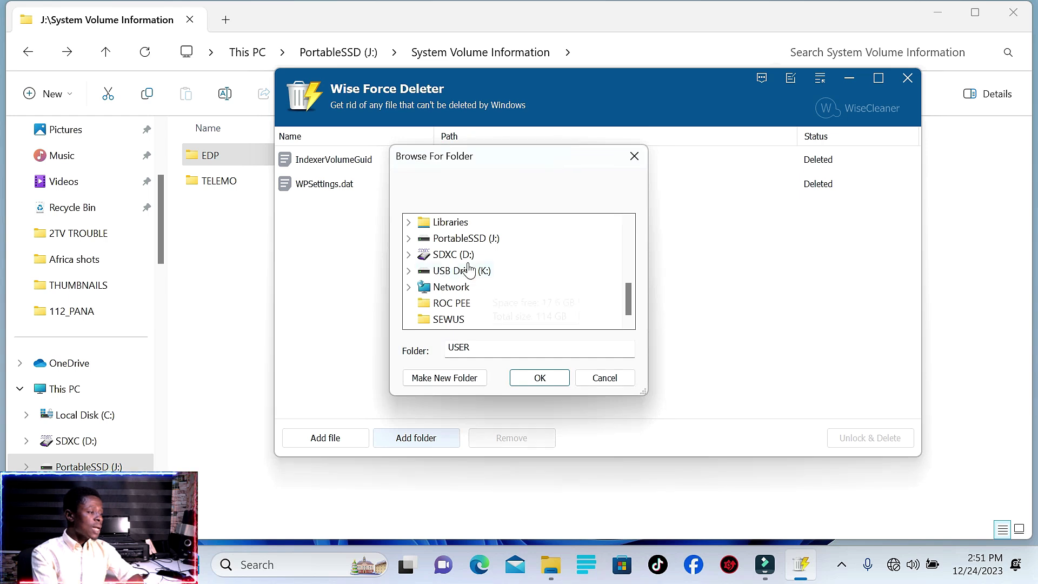
double_click(468, 239)
scroll(508, 272, down, 5)
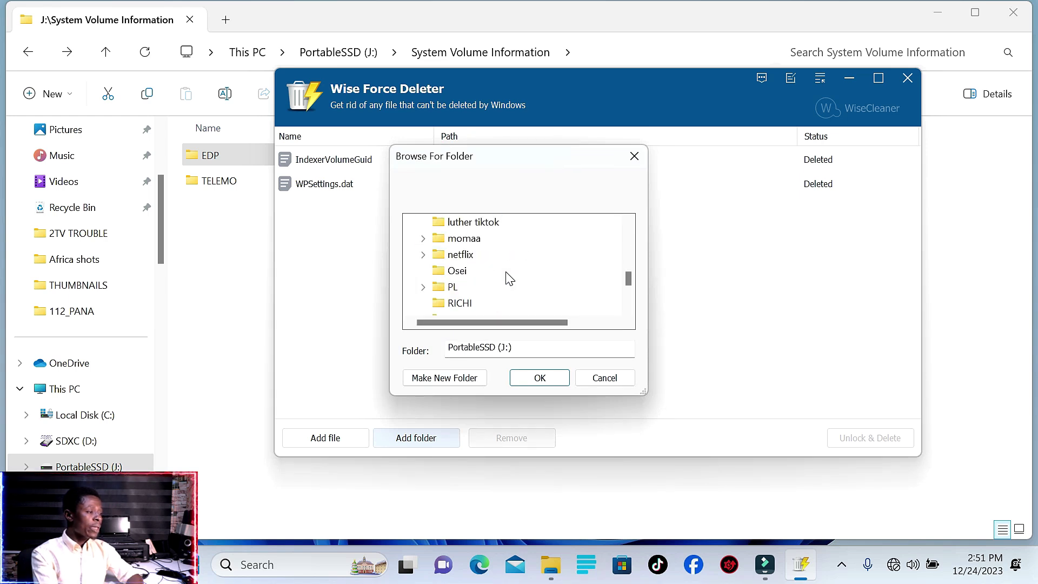
scroll(510, 277, up, 1)
scroll(510, 273, down, 5)
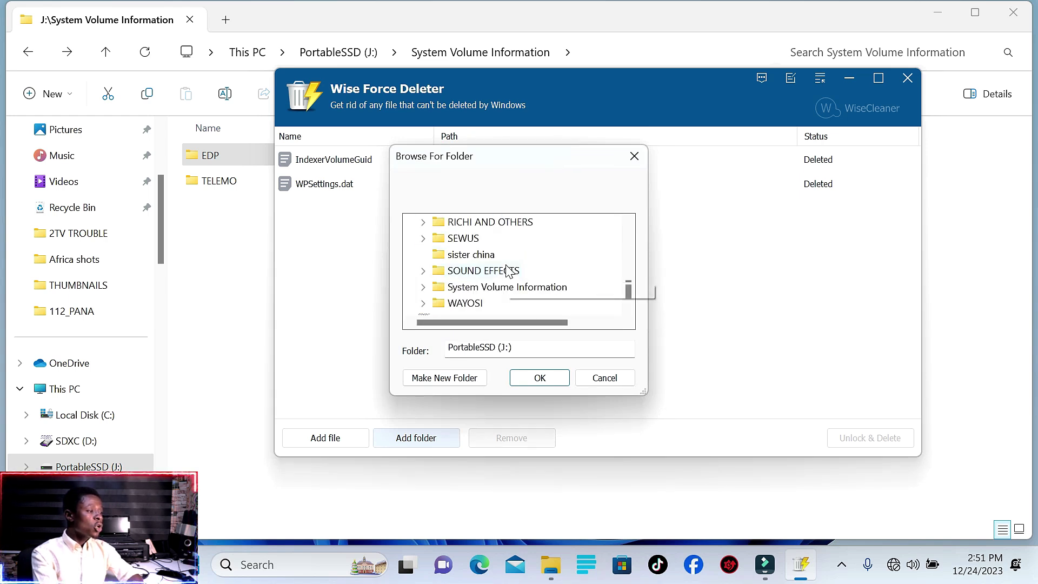
scroll(512, 272, up, 1)
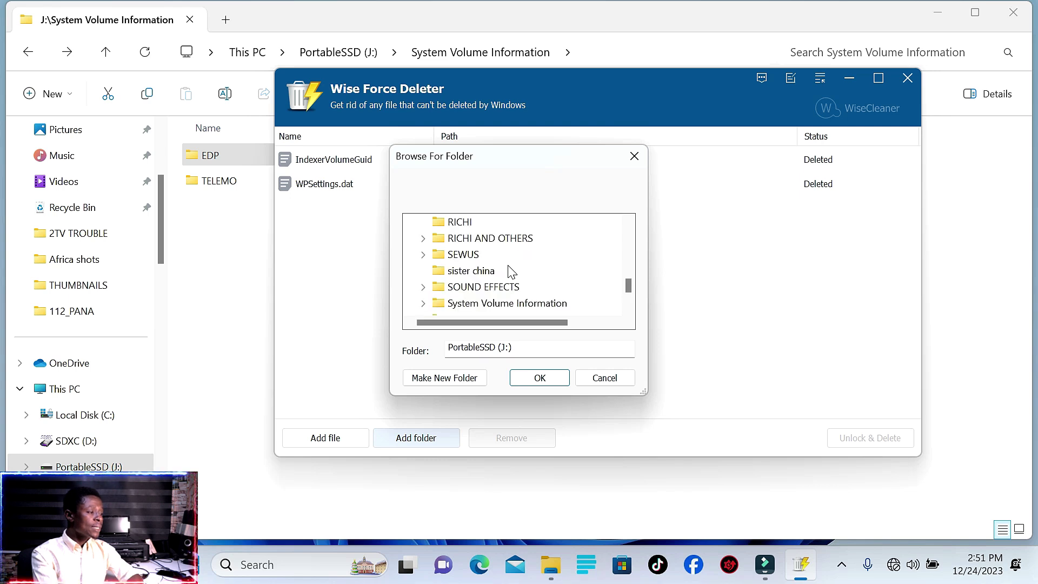
- Select the EDP folder under System Volume Information and accept deleting all its contents
double_click(505, 302)
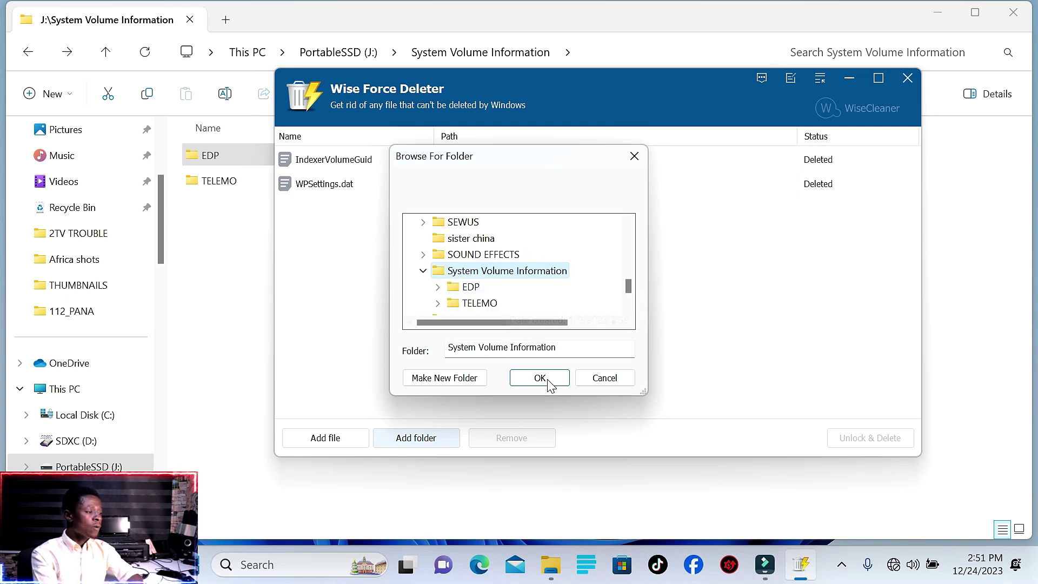
click(470, 287)
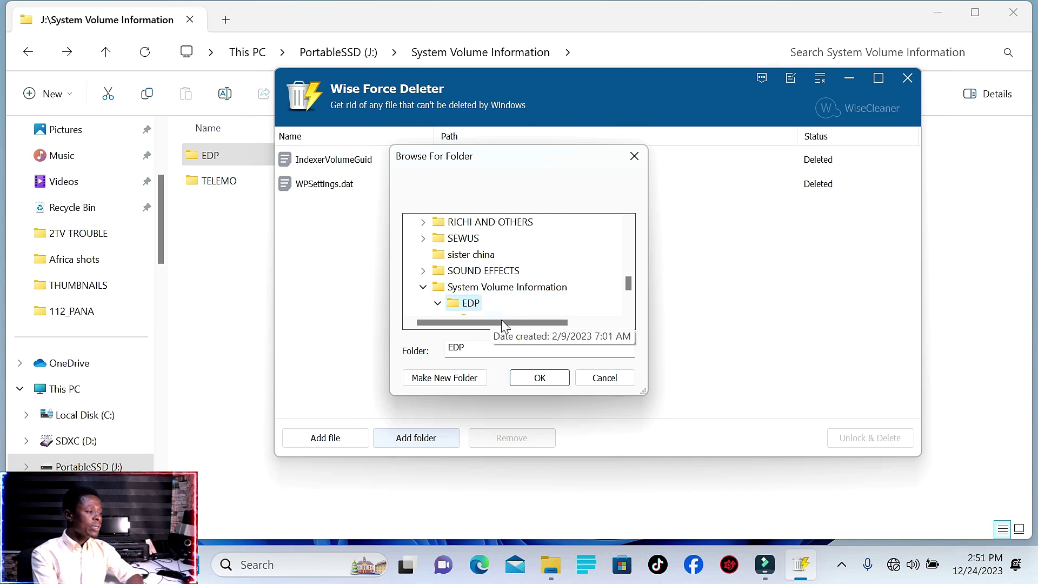
click(543, 379)
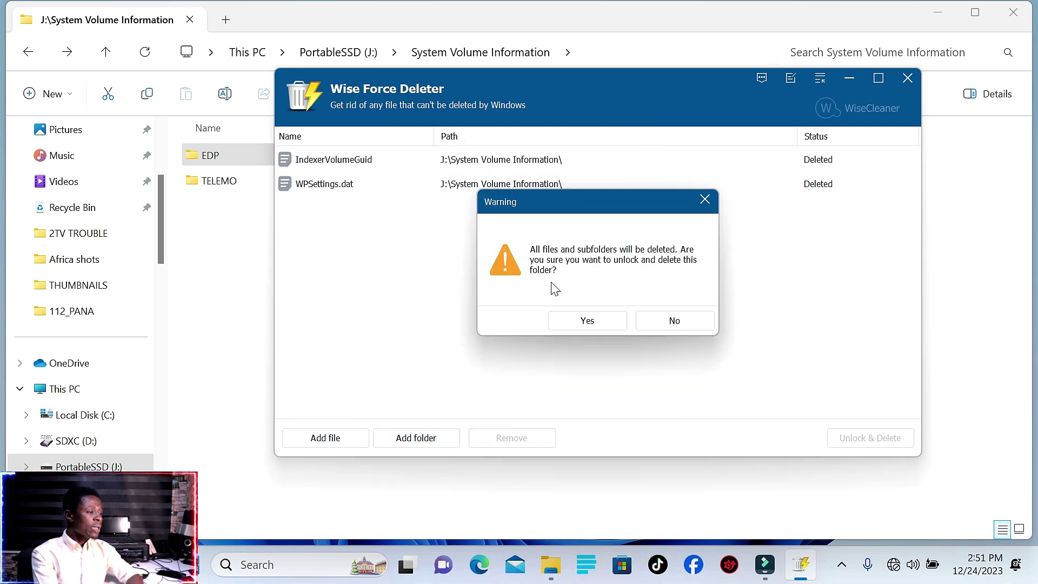
click(587, 321)
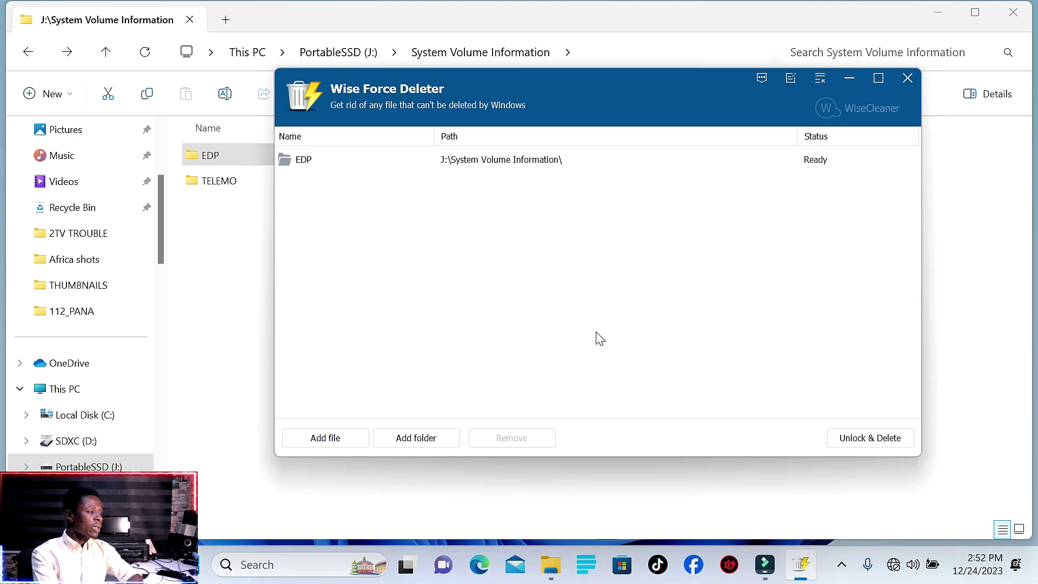
- Unlock and delete EDP, confirm it, and close Wise Force Deleter
click(859, 439)
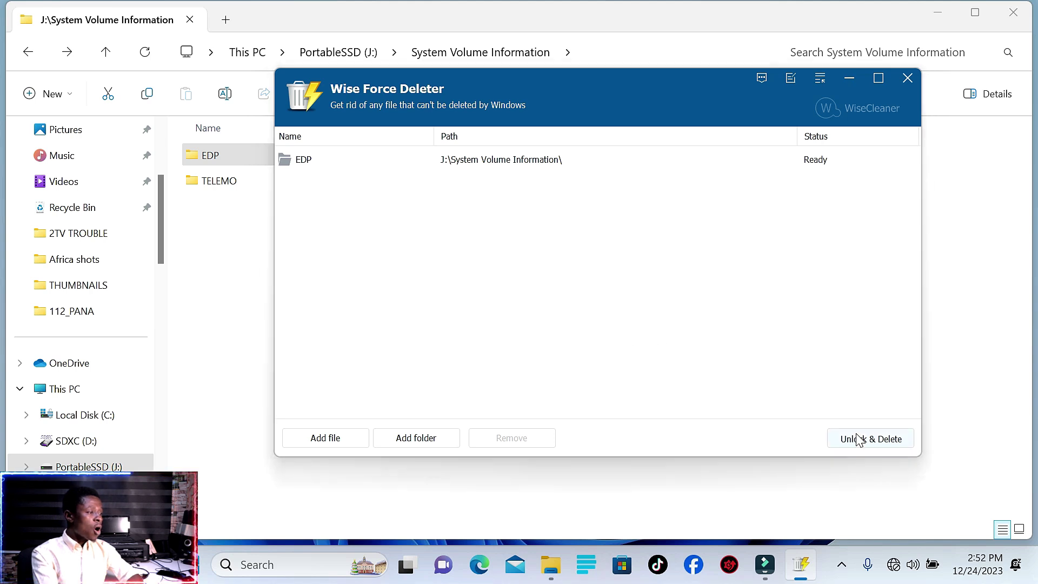
click(587, 320)
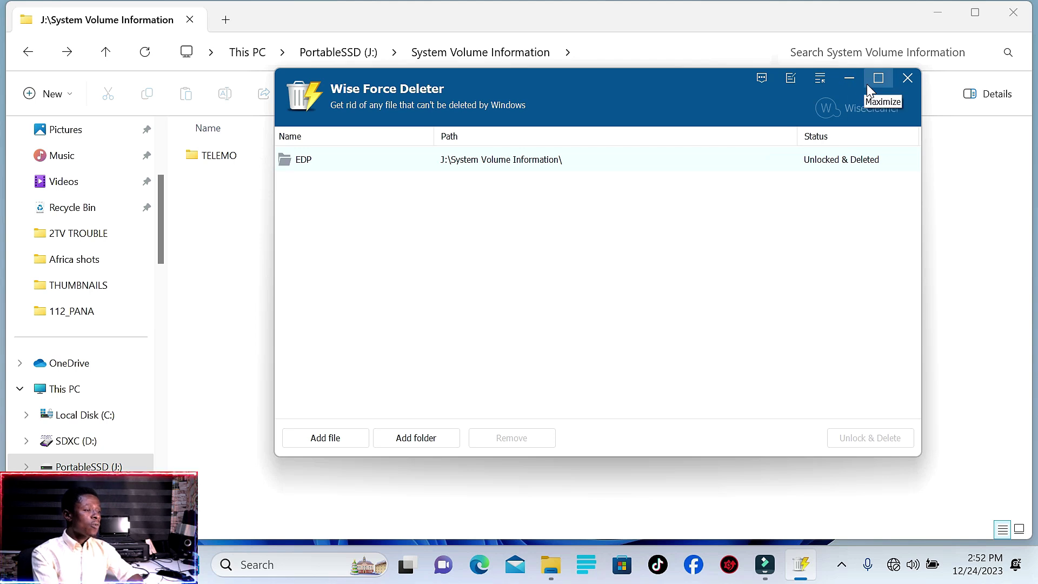
click(908, 78)
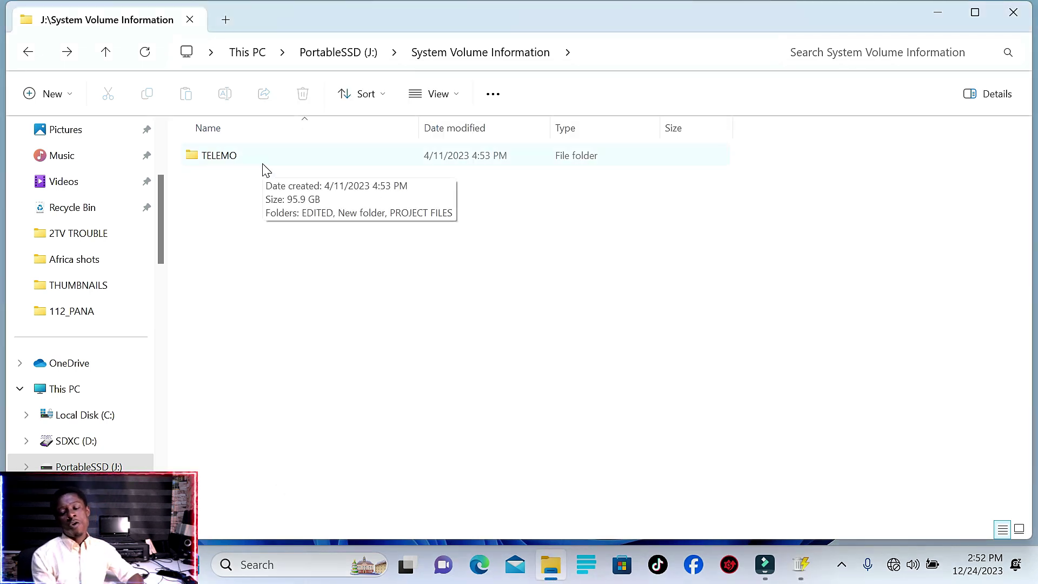